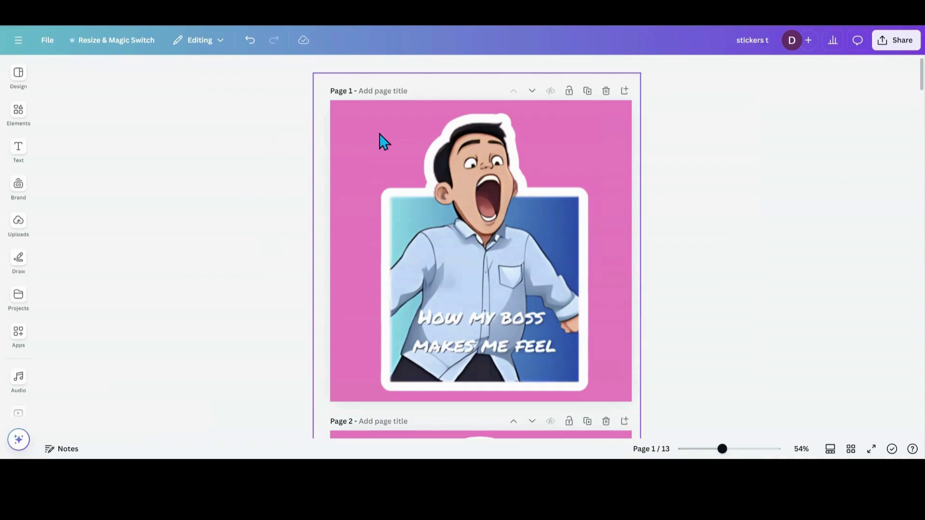
Step: Look through the example sticker designs from page 1 to page 12
scroll(313, 166, "down", 8)
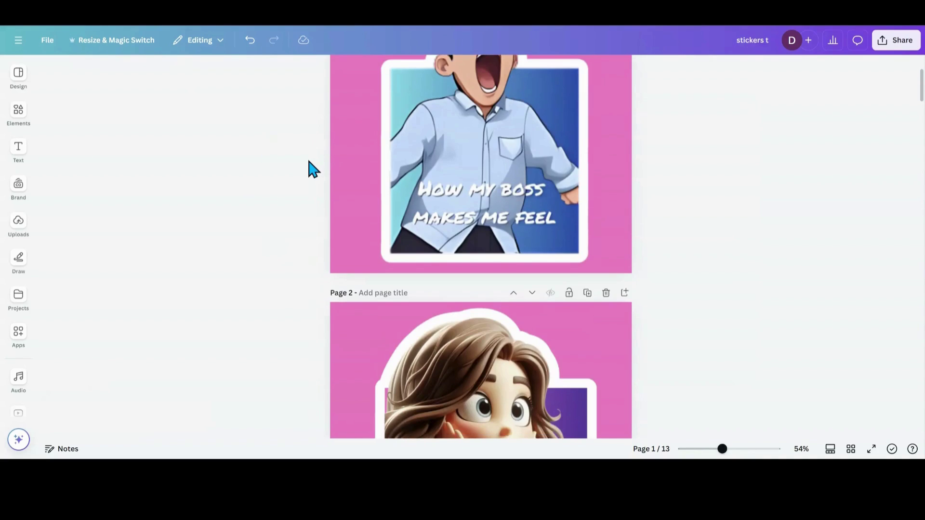
scroll(308, 162, "down", 15)
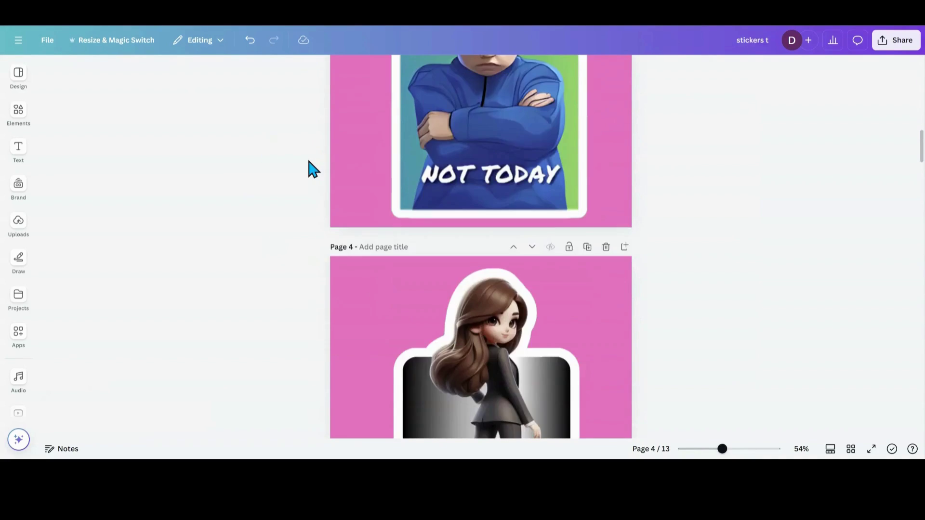
scroll(312, 169, "down", 15)
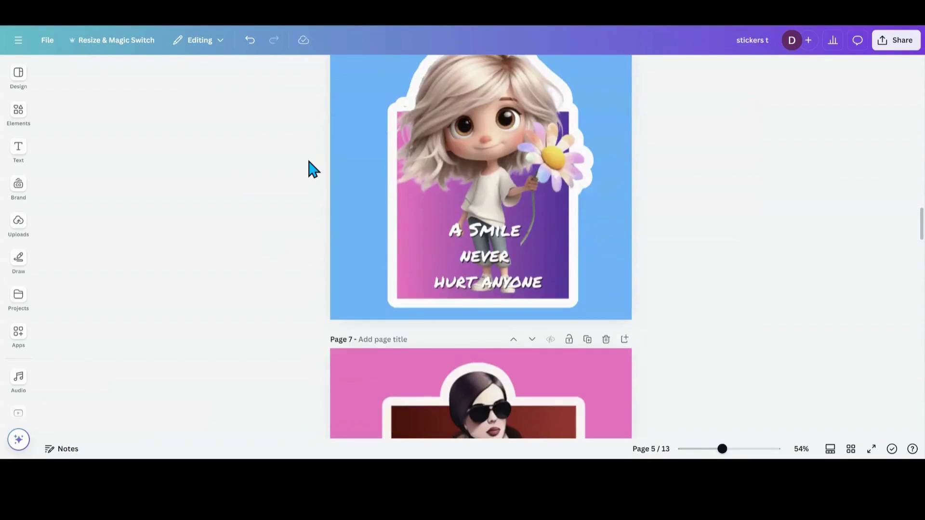
scroll(311, 167, "down", 5)
scroll(311, 170, "up", 3)
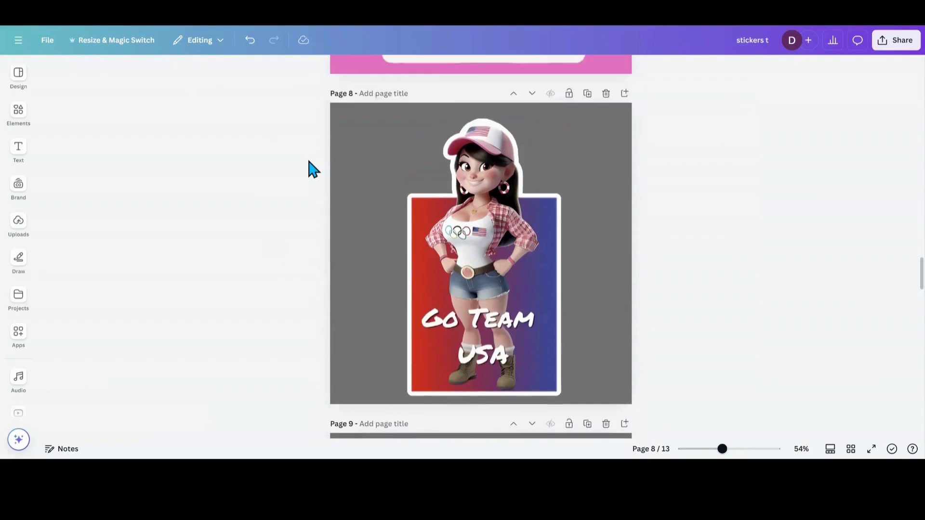
scroll(439, 216, "down", 3)
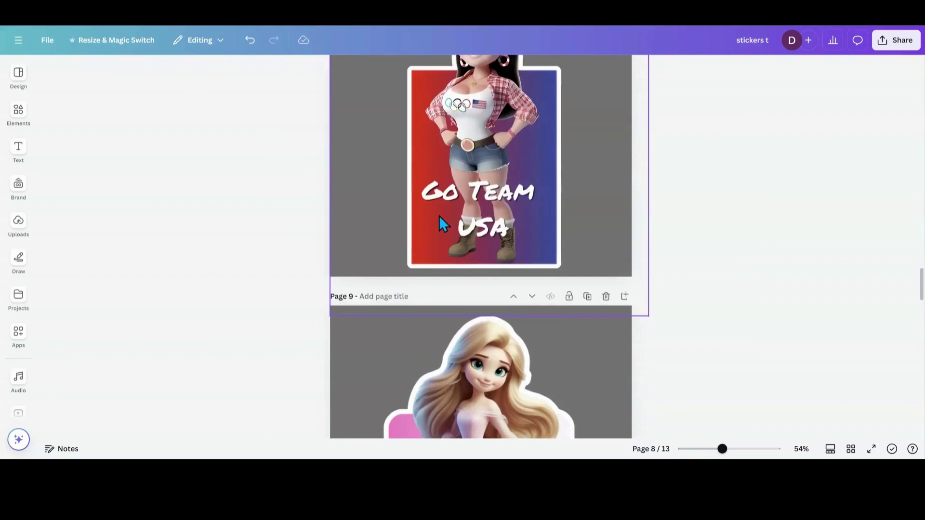
scroll(422, 215, "down", 3)
scroll(488, 291, "down", 10)
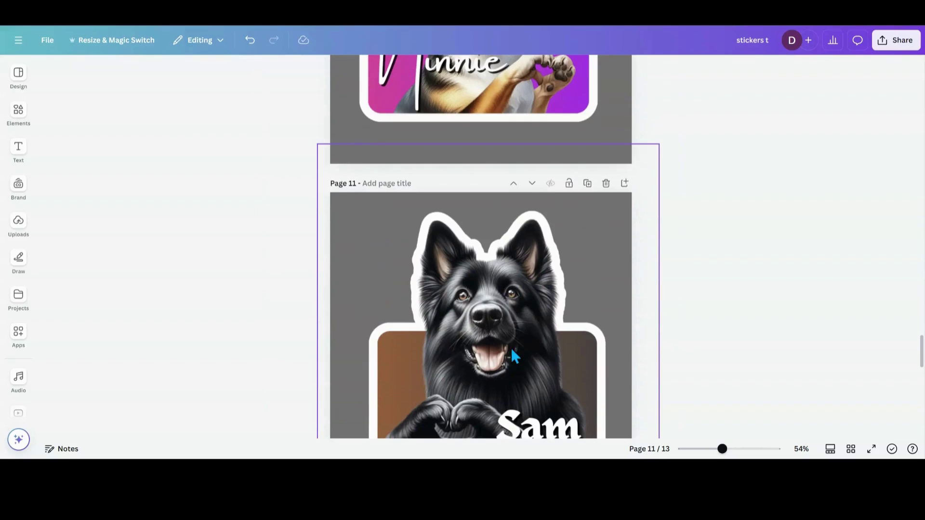
scroll(481, 328, "down", 8)
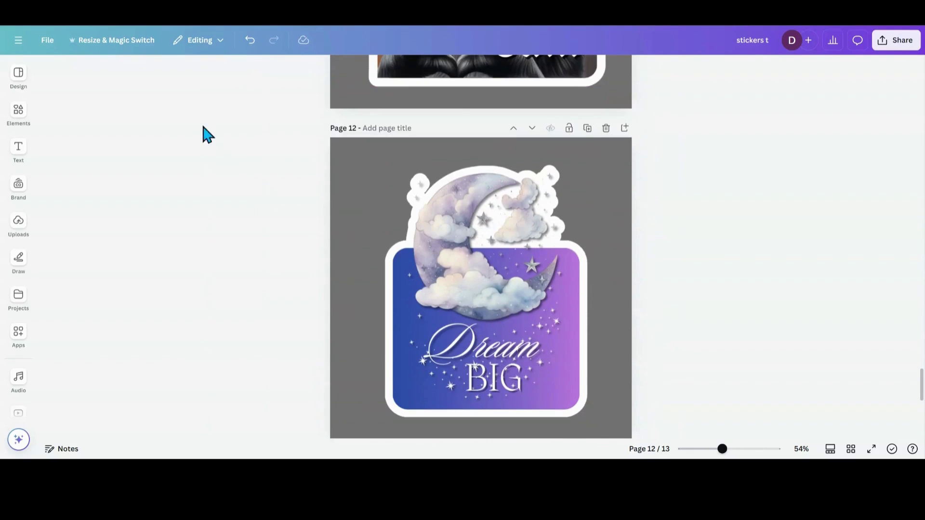
Step: Resize the Dream Big sticker image on page 12 and reposition it on the grey background
left_click(557, 207)
left_click_drag(651, 87, 686, 164)
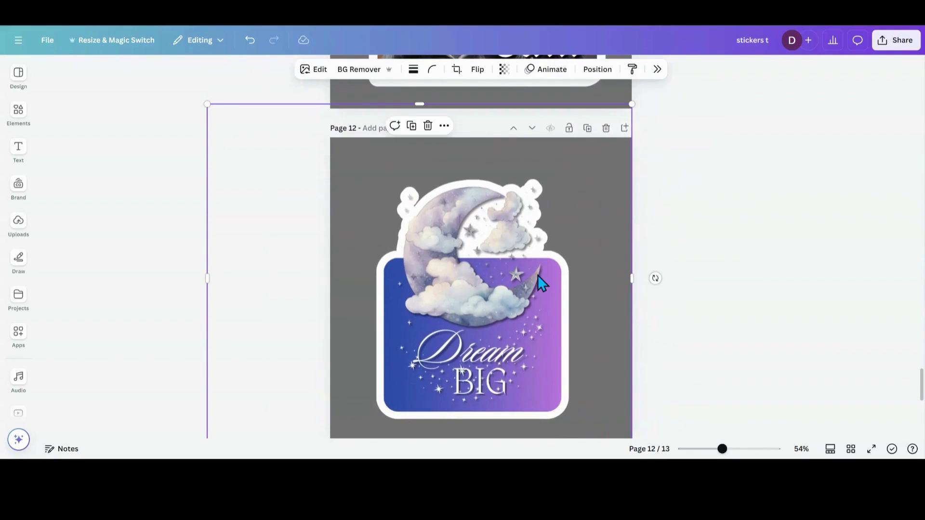
left_click_drag(632, 105, 662, 86)
left_click_drag(514, 254, 515, 258)
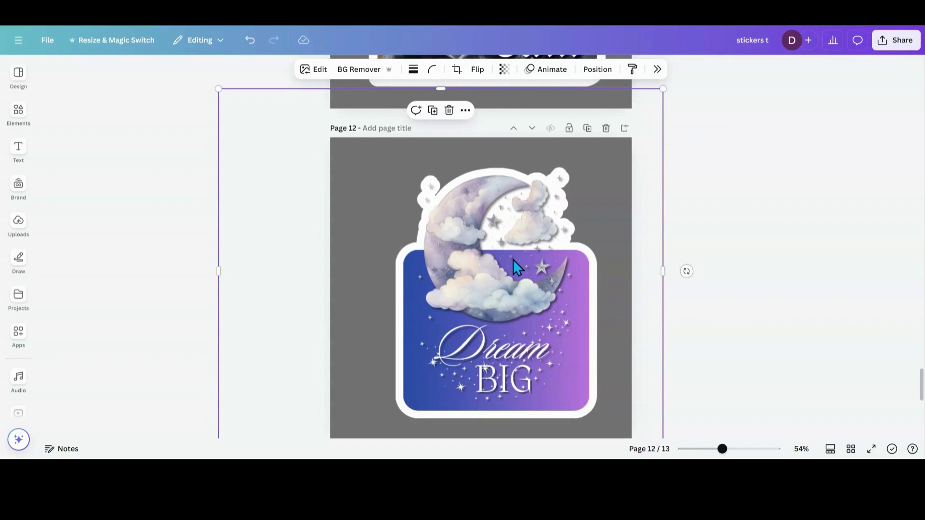
scroll(203, 276, "down", 2)
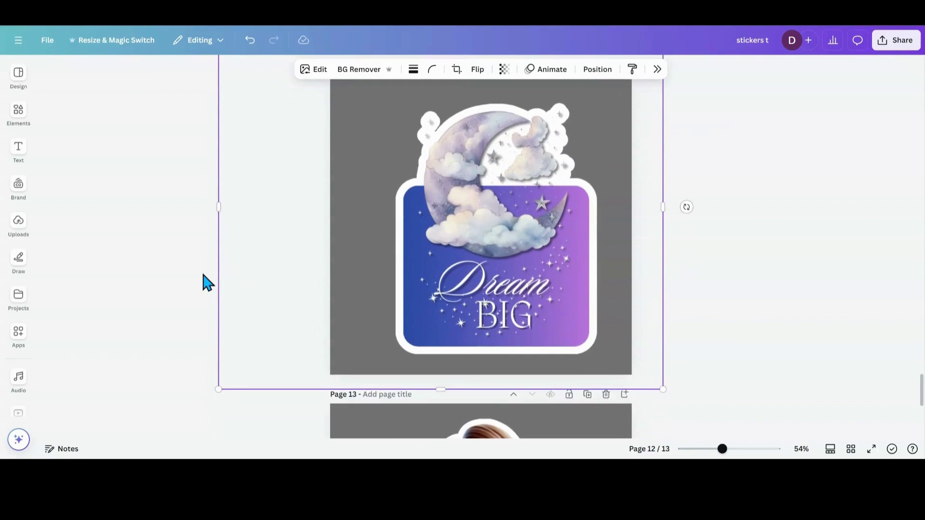
scroll(202, 274, "down", 3)
scroll(202, 279, "up", 3)
left_click_drag(470, 248, 464, 245)
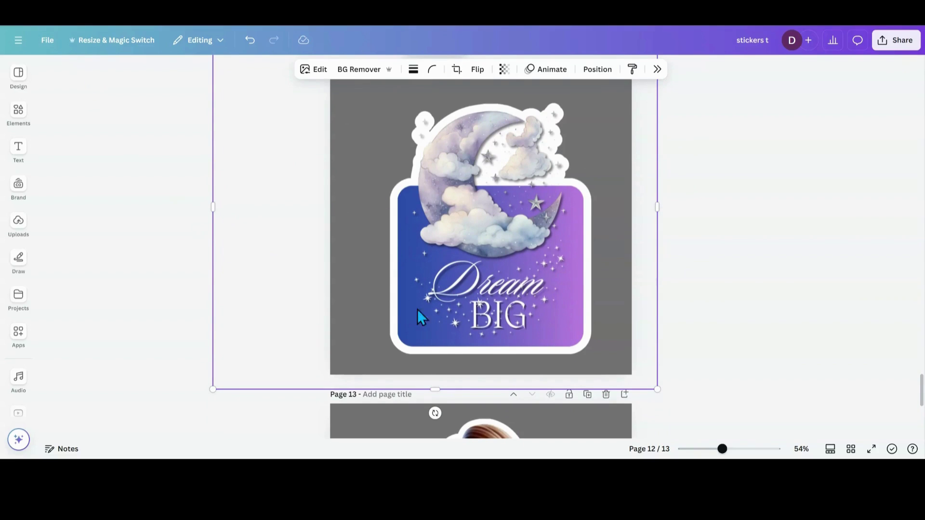
Step: Start a new blank video design
left_click(48, 46)
left_click(99, 263)
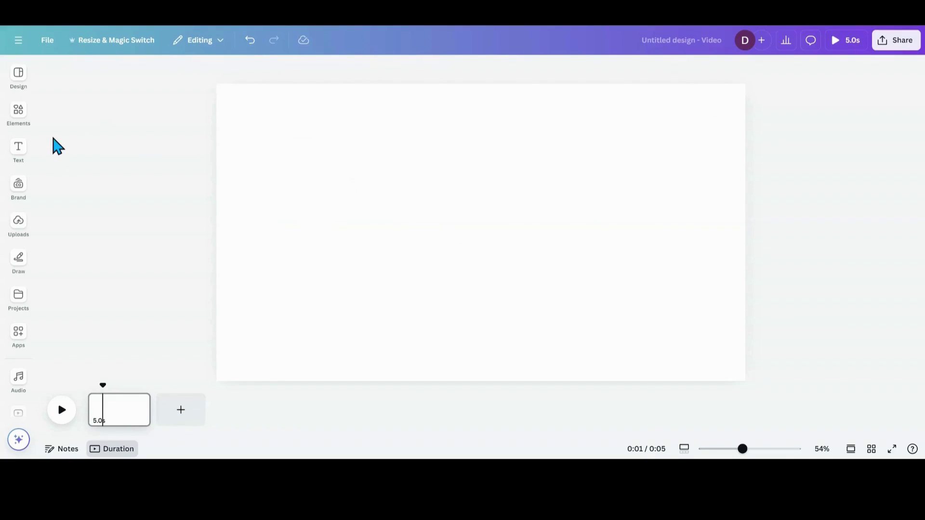
left_click(19, 150)
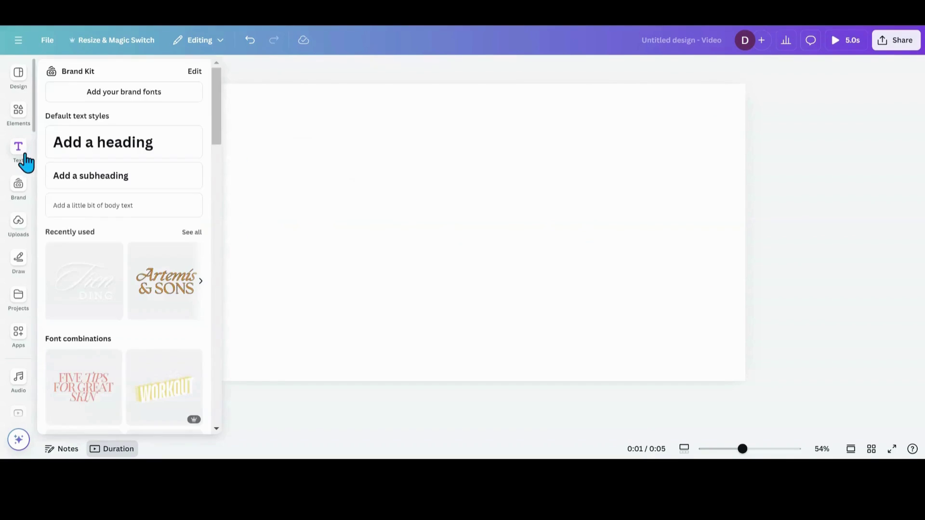
Step: Fill the page background with the blue-pink gradient in the vertical style, reversing its colours so pink is at the top
left_click(267, 122)
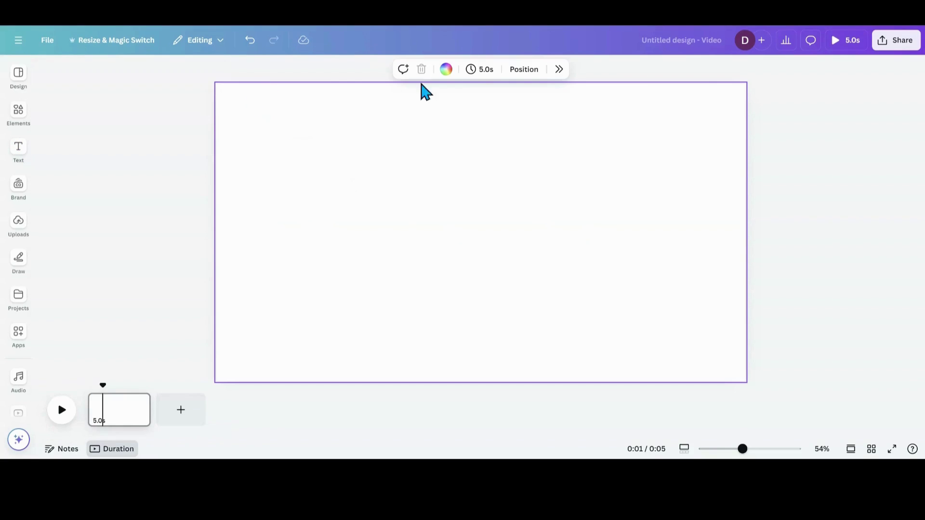
left_click(446, 69)
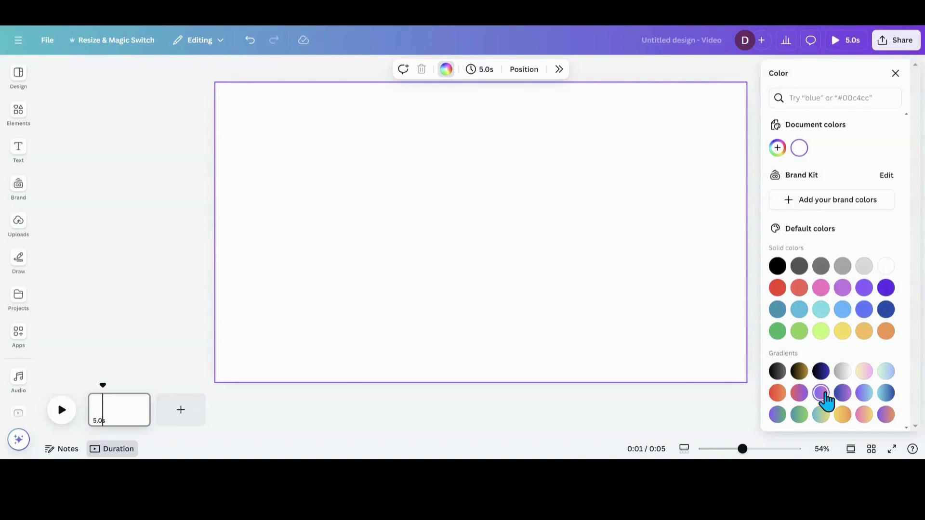
left_click(823, 395)
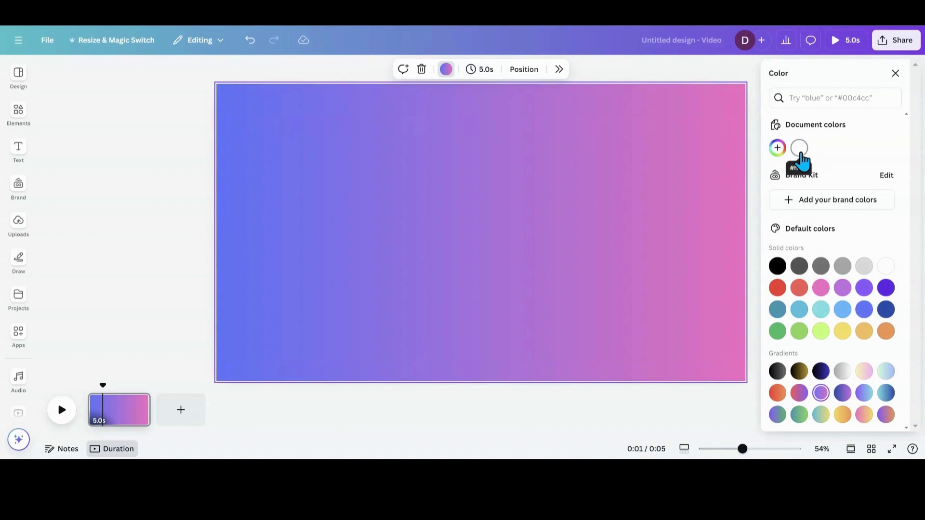
left_click(777, 148)
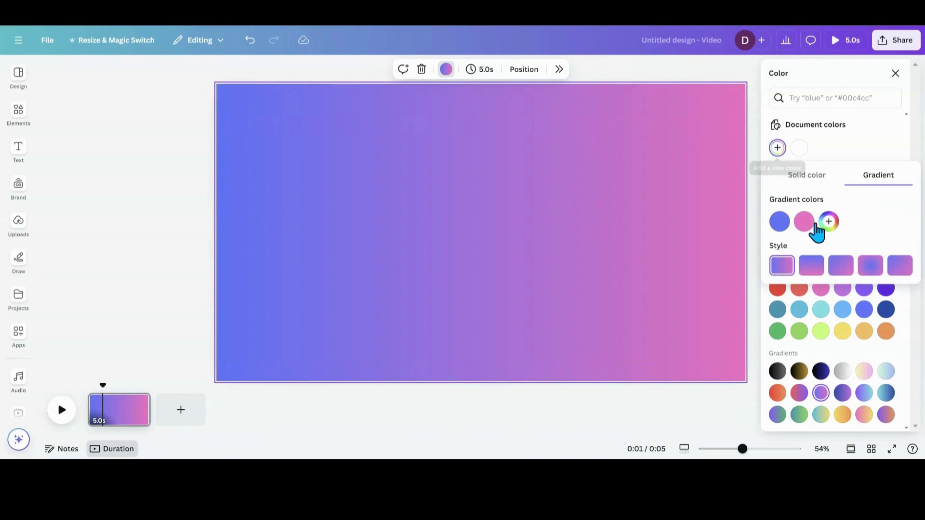
left_click(811, 266)
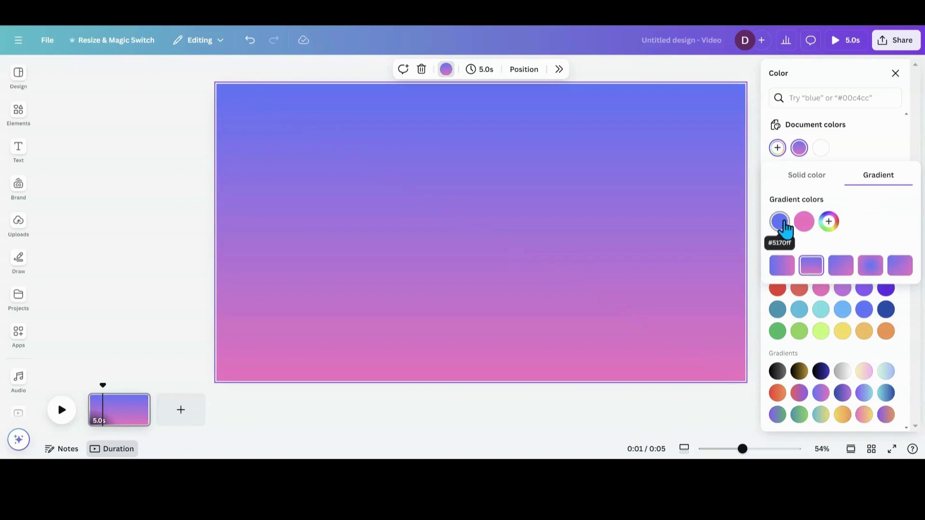
left_click_drag(780, 222, 817, 231)
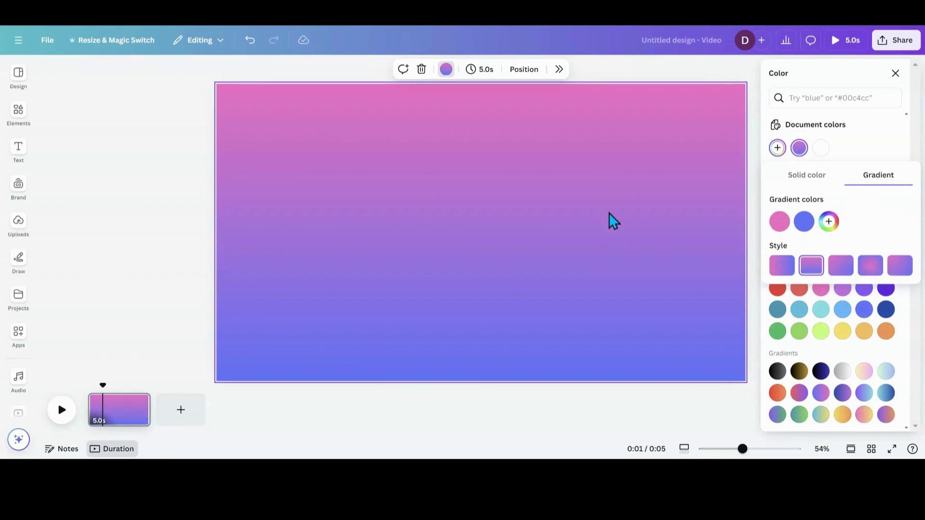
left_click(482, 244)
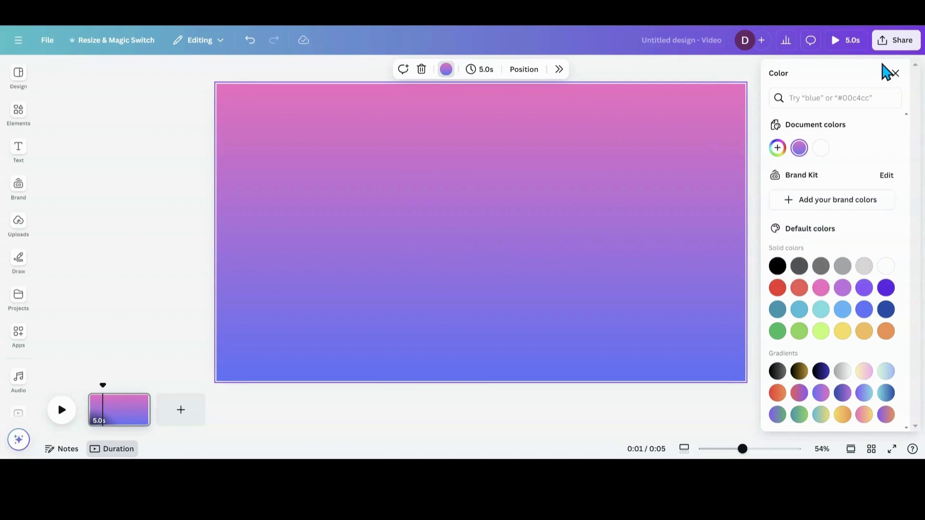
left_click(895, 72)
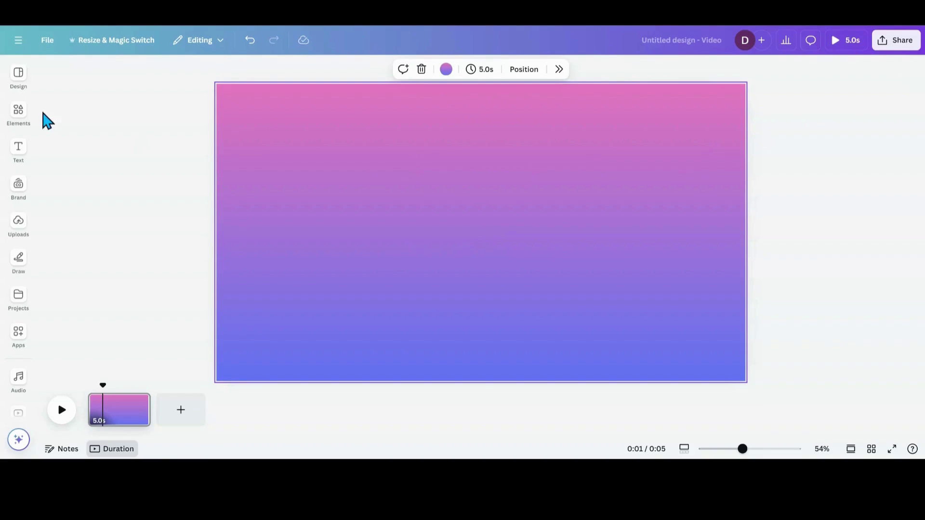
Step: Add a square picture frame to the page centre and narrow it into a portrait rectangle
left_click(22, 118)
left_click(18, 150)
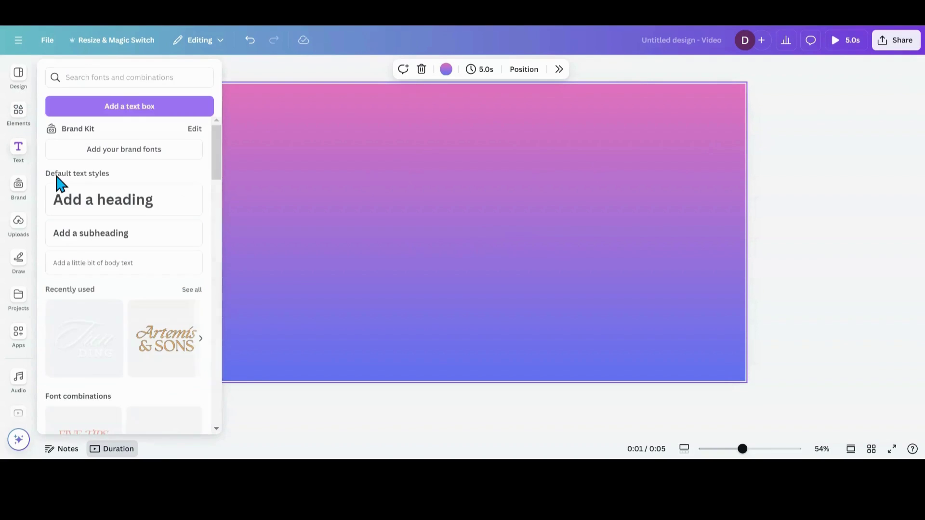
left_click(22, 117)
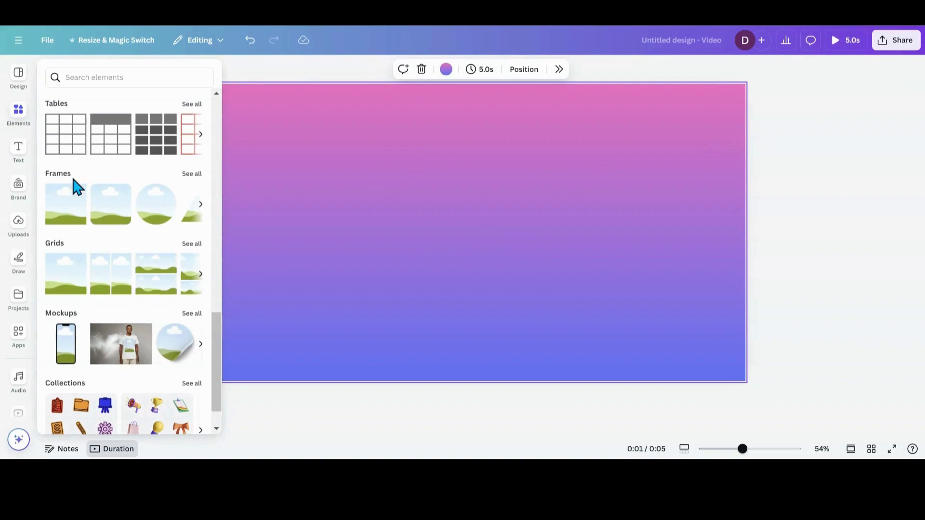
left_click(65, 207)
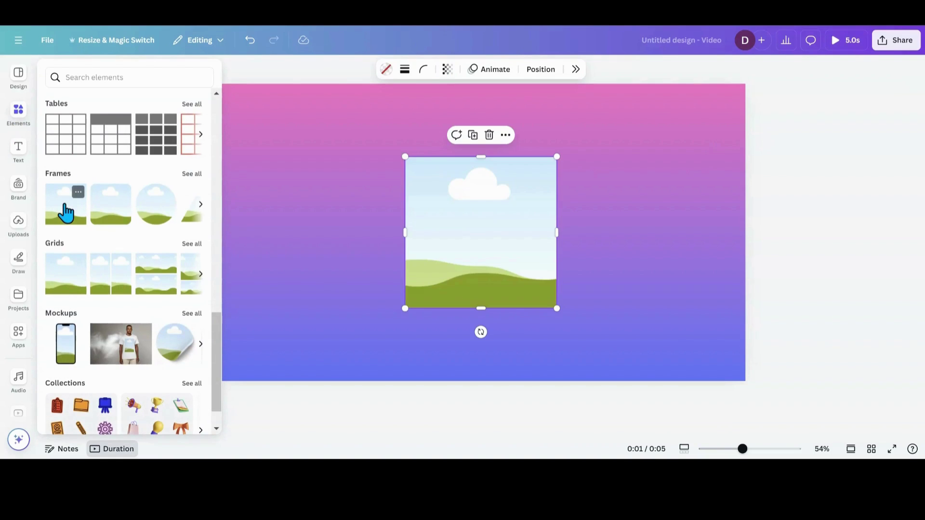
left_click(460, 248)
left_click_drag(562, 227, 494, 237)
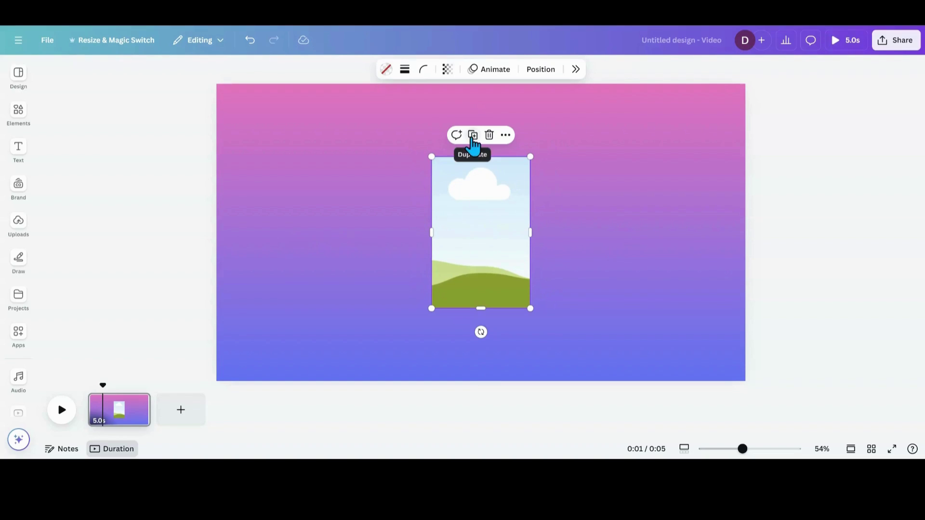
Step: Flank the centre frame with two slightly smaller copies, one on each side and vertically centred with it
left_click(472, 135)
left_click_drag(491, 242, 588, 239)
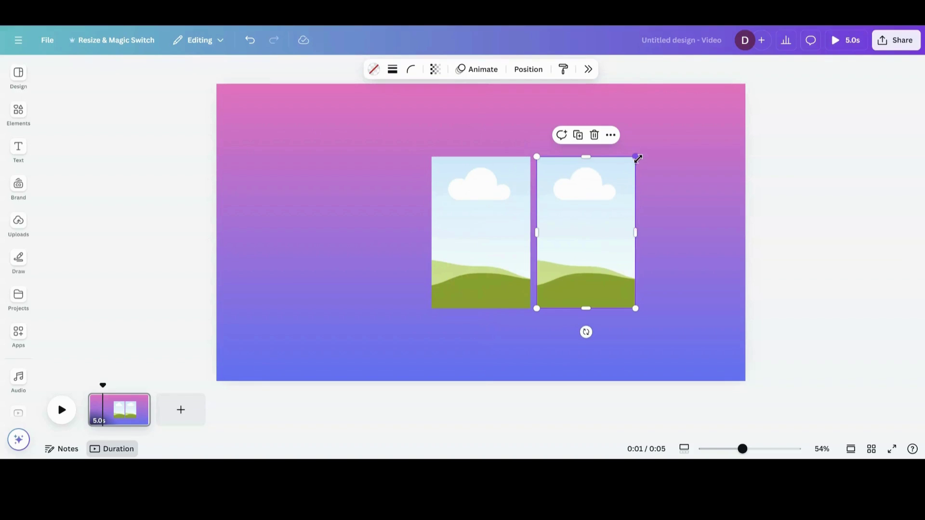
left_click_drag(638, 159, 622, 179)
left_click_drag(572, 248, 576, 230)
left_click_drag(625, 170, 624, 166)
left_click_drag(589, 217, 585, 211)
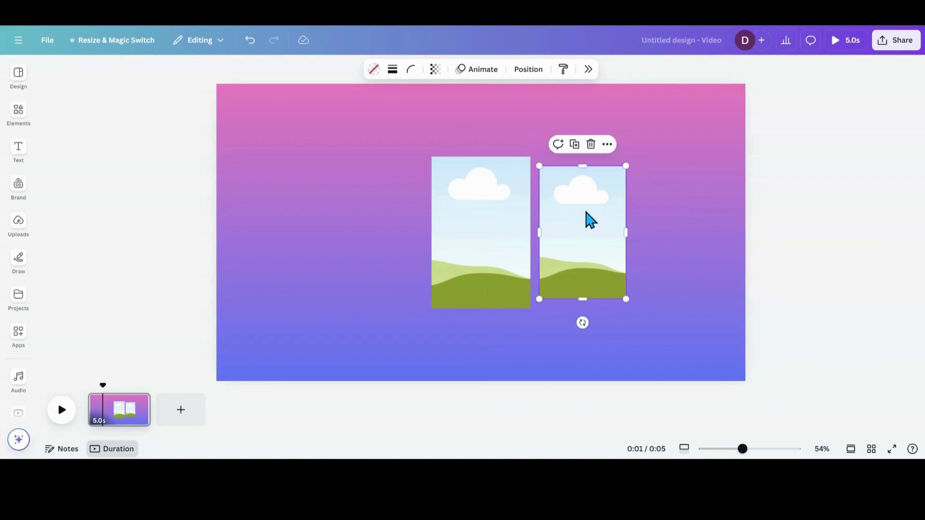
left_click(574, 144)
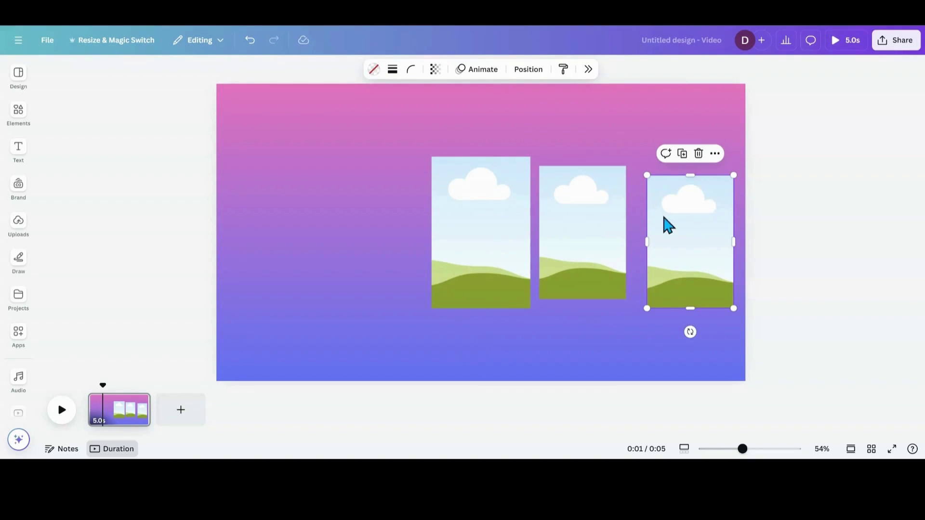
left_click_drag(665, 223, 357, 208)
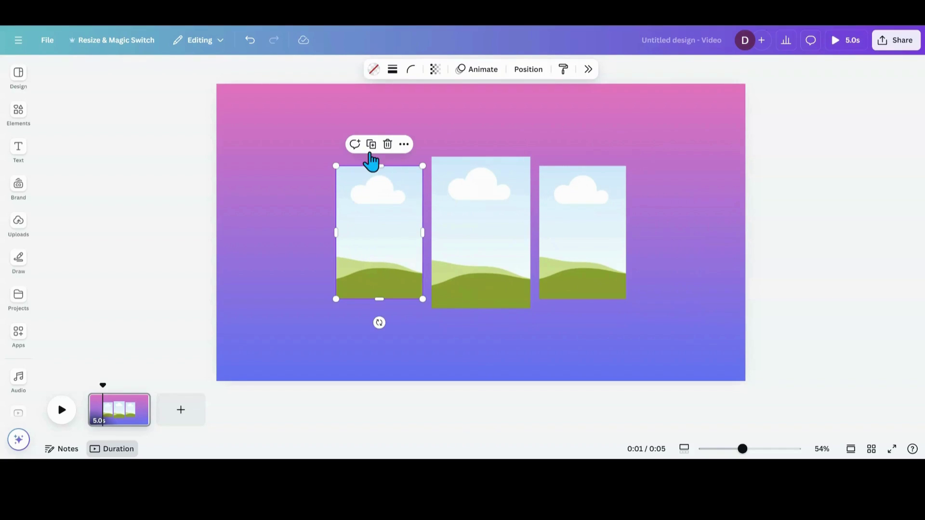
Step: Add two still smaller frame copies, one at each outer end of the row
left_click(372, 153)
left_click_drag(190, 231, 295, 233)
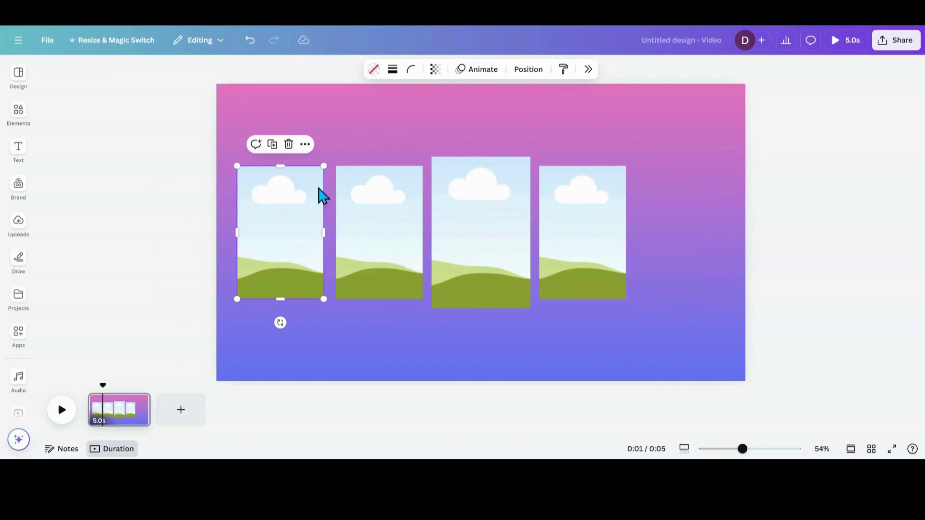
left_click_drag(325, 165, 304, 194)
left_click_drag(275, 243, 299, 236)
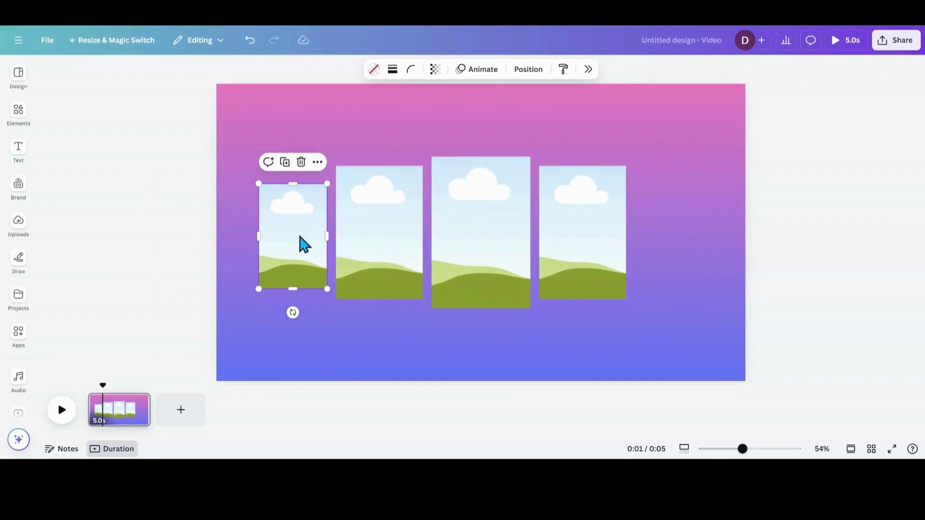
left_click(285, 163)
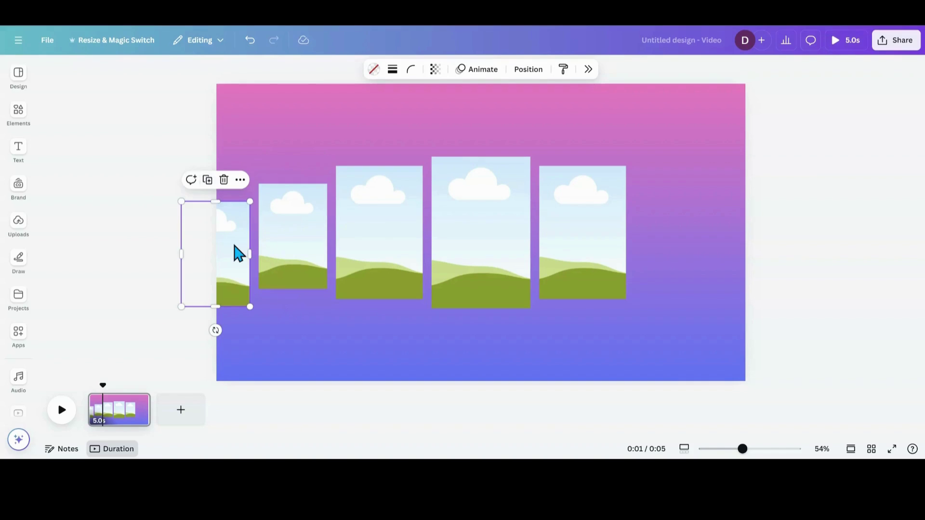
left_click_drag(236, 253, 687, 217)
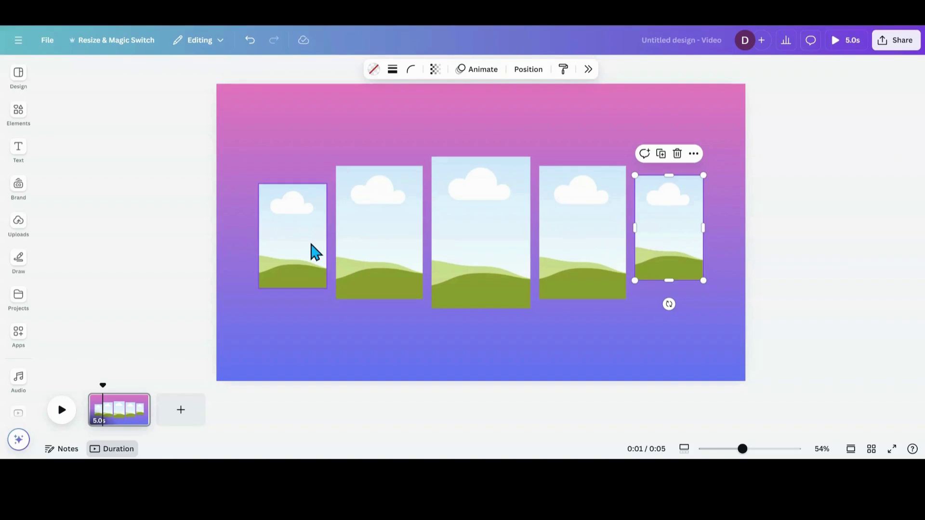
Step: Move the two outermost frames farther outward and align and space all five frames evenly with Tidy up
left_click_drag(668, 218, 681, 218)
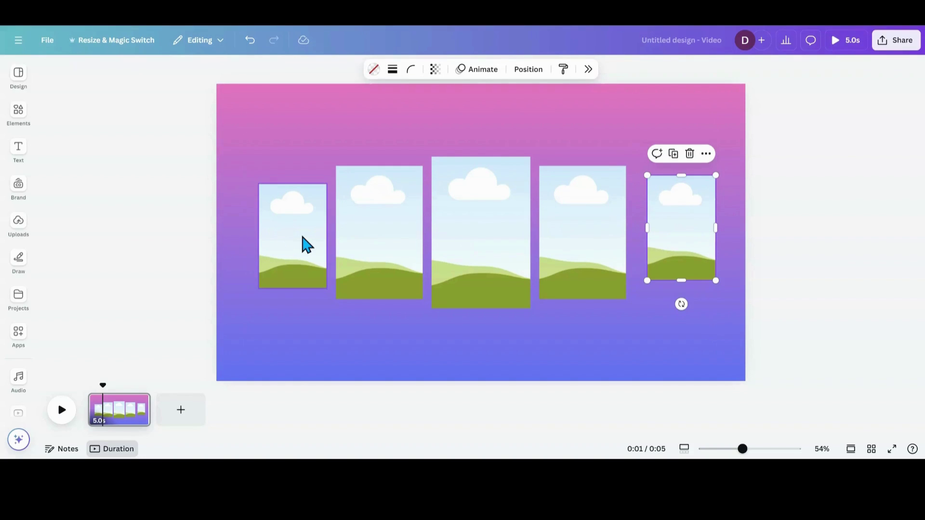
left_click_drag(303, 244, 711, 224)
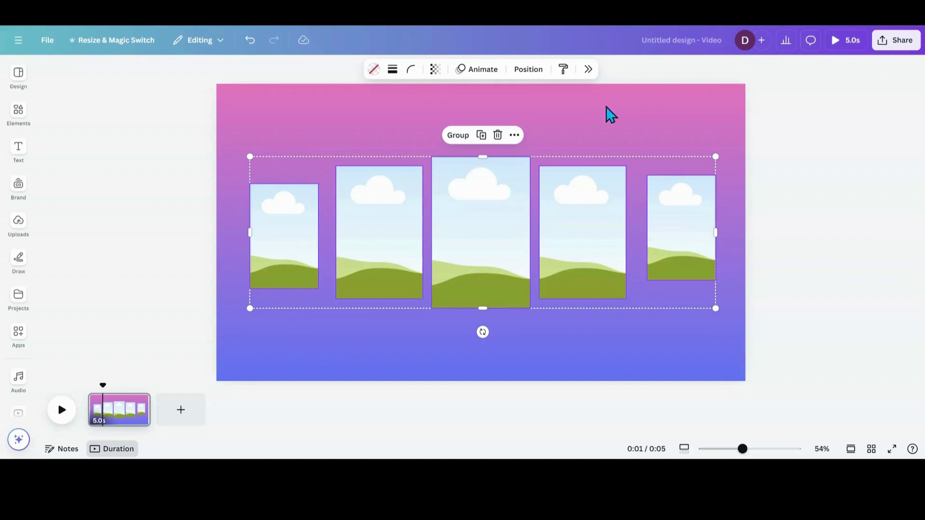
left_click(588, 71)
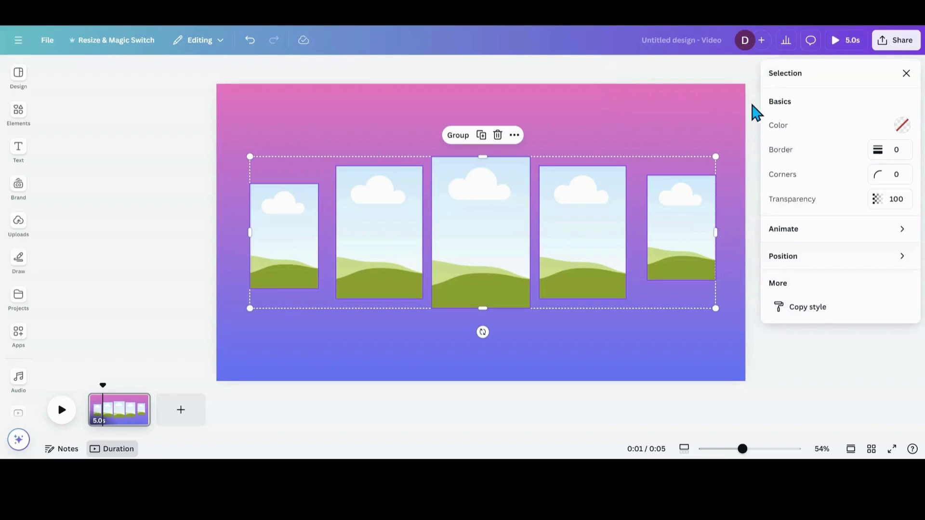
left_click(905, 74)
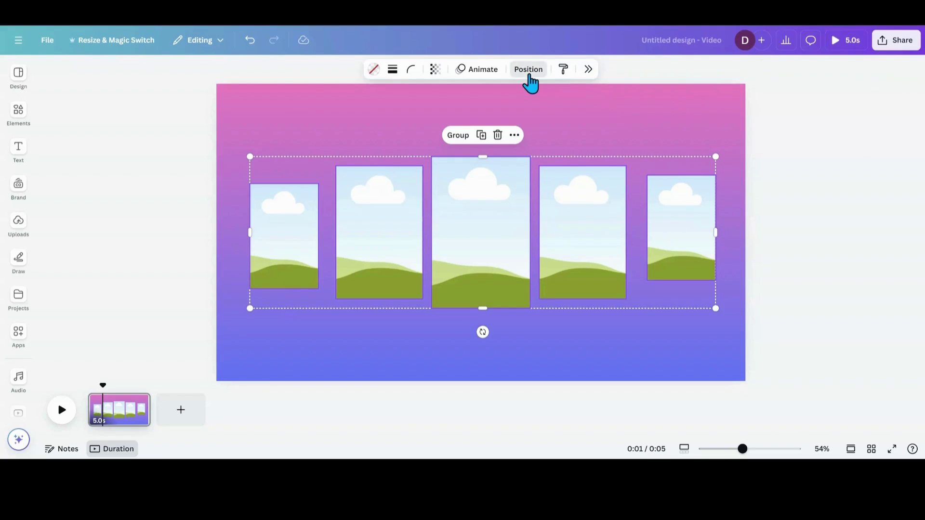
left_click(529, 72)
left_click(792, 100)
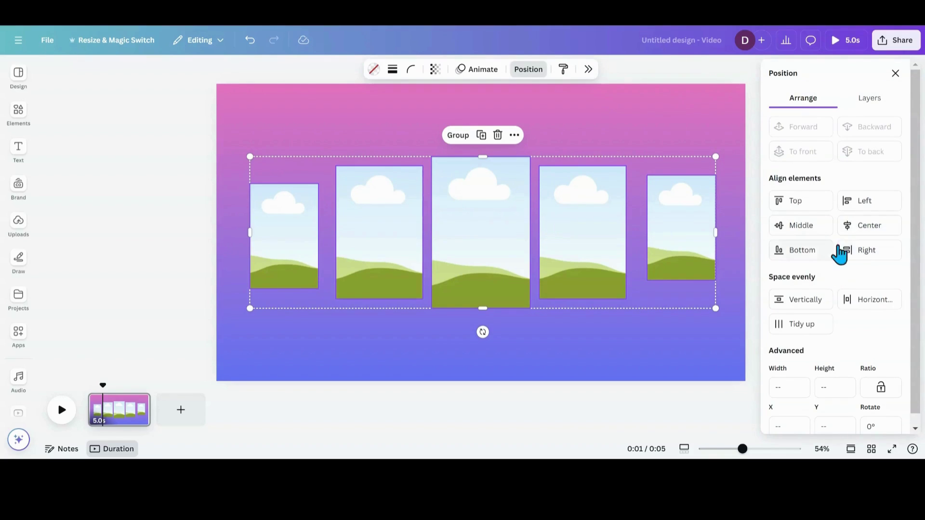
left_click(801, 322)
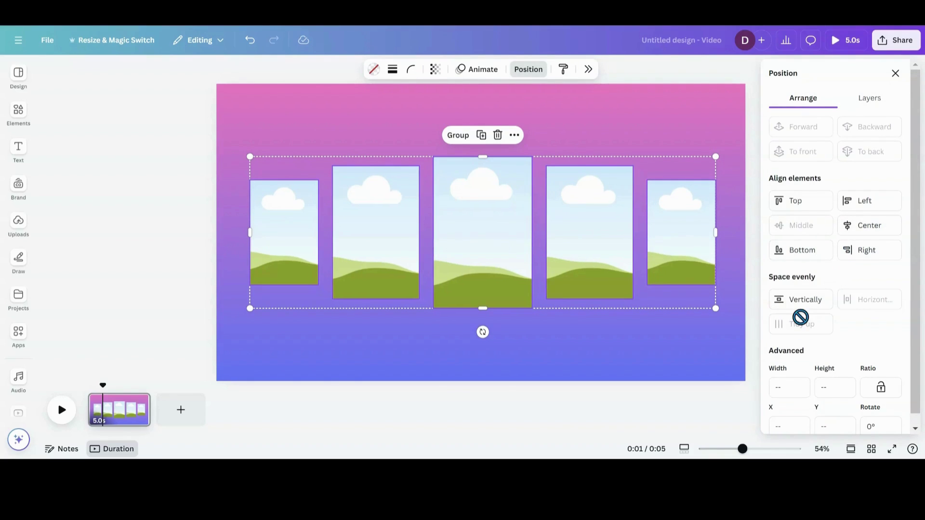
left_click(406, 375)
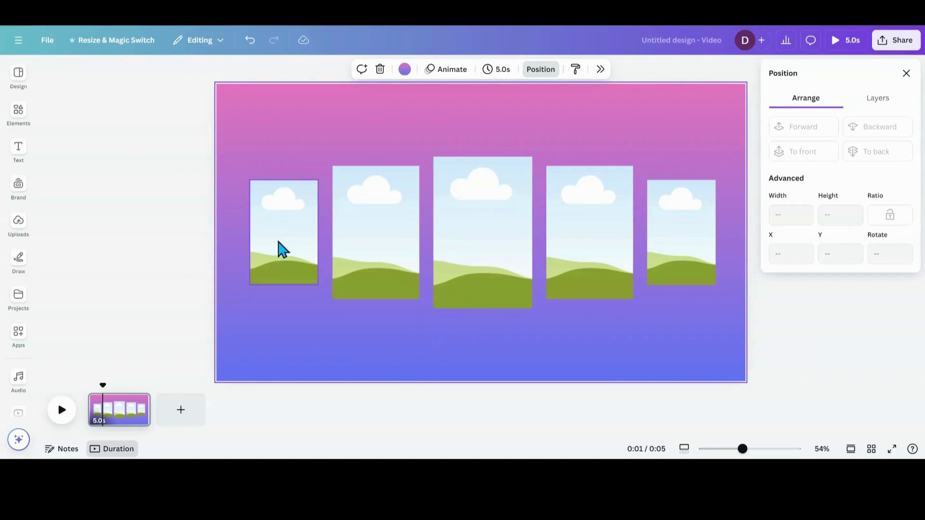
Step: Duplicate the leftmost frame, shrink the copy to about 171 × 262 px and centre it vertically over the first gap in the row
left_click(276, 227)
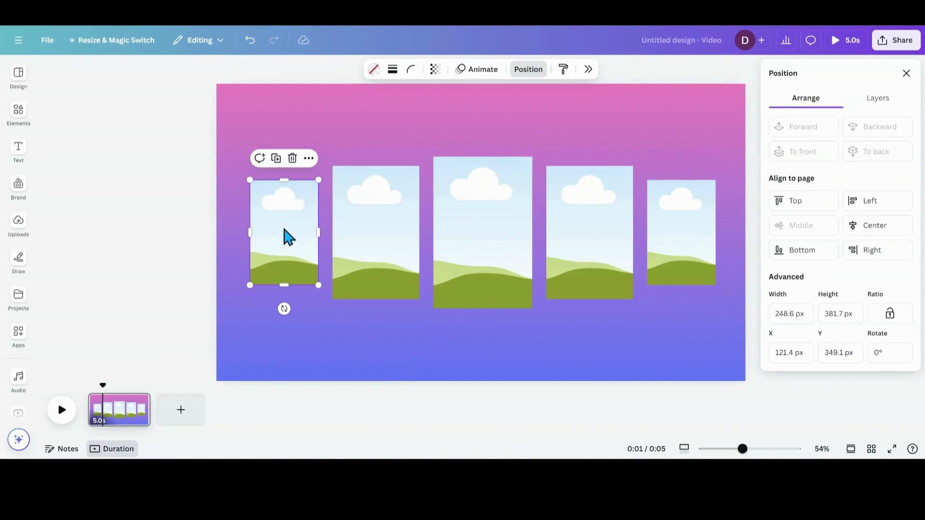
left_click(276, 158)
left_click_drag(293, 233, 347, 301)
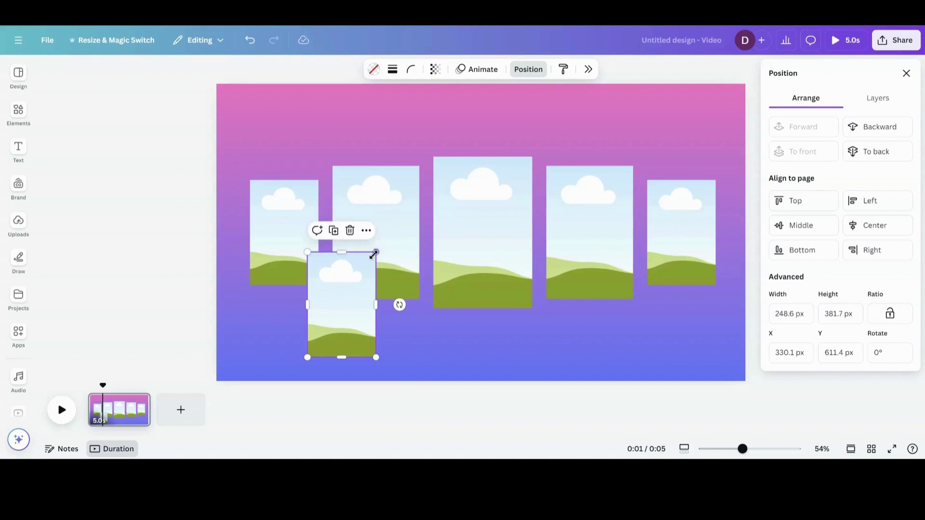
left_click_drag(373, 255, 354, 285)
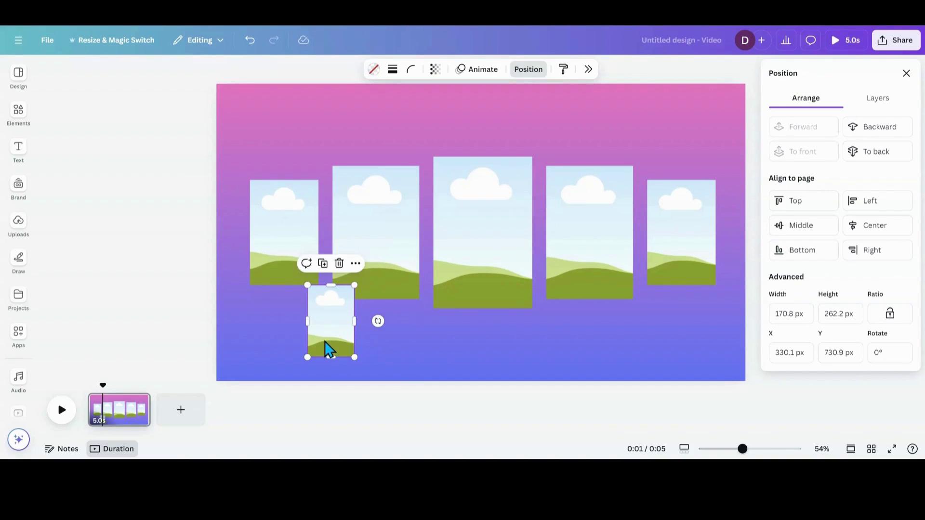
left_click_drag(329, 348, 324, 262)
Step: Place copies of the small frame over the other three gaps in the row, vertically centred on the page
left_click_drag(325, 198, 378, 218)
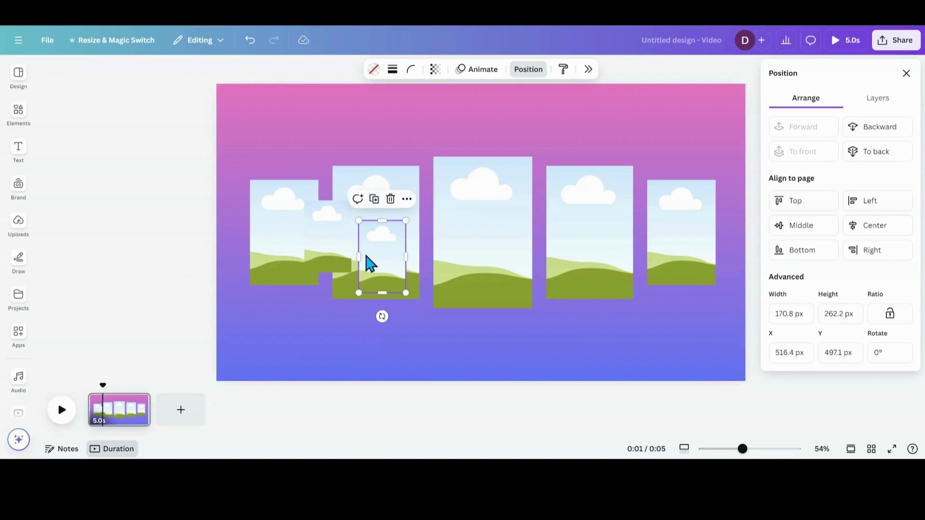
left_click_drag(374, 264, 424, 232)
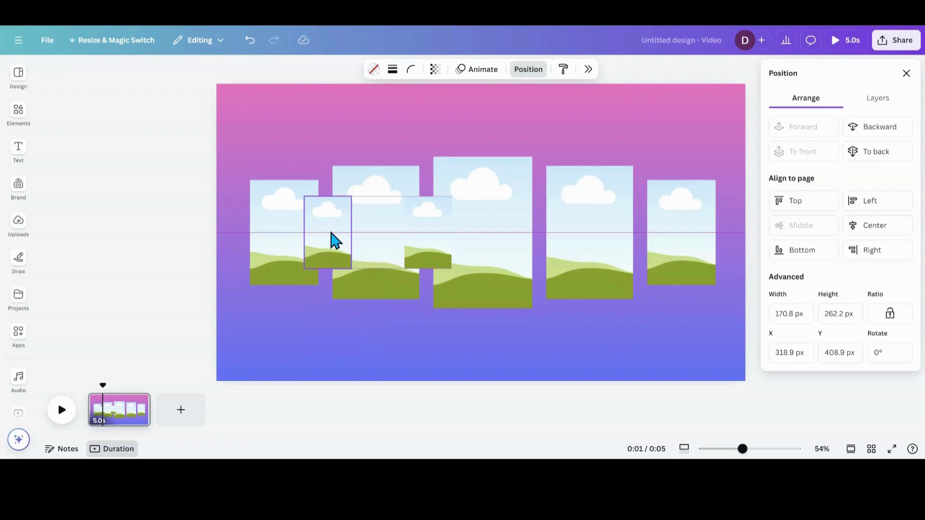
left_click(336, 239)
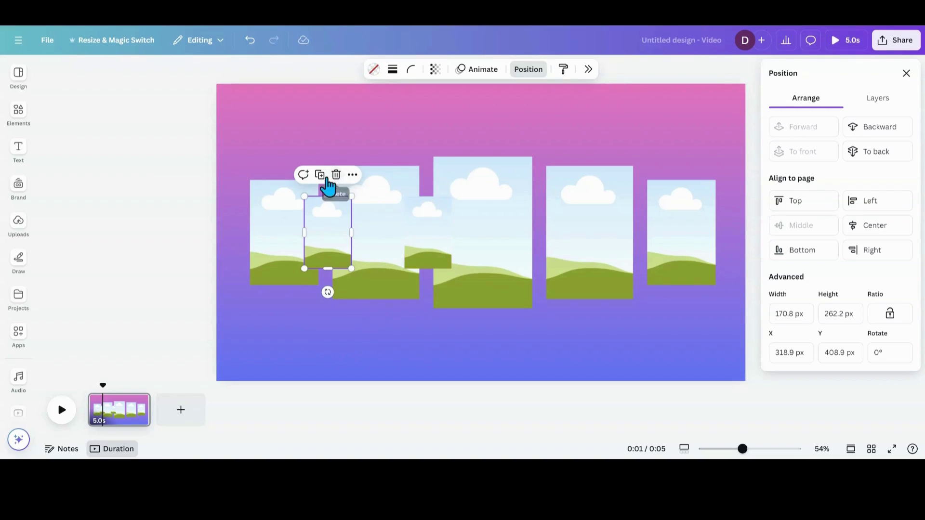
left_click(427, 229)
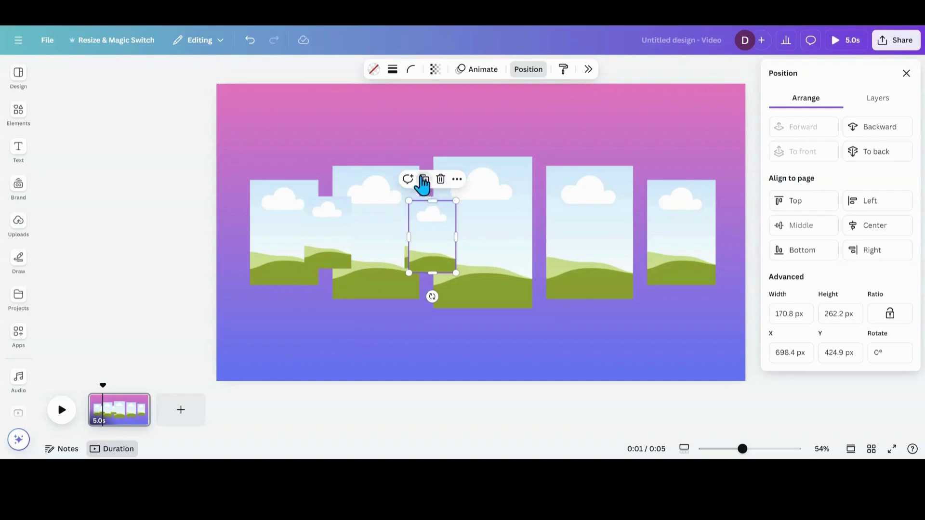
left_click_drag(430, 243, 633, 234)
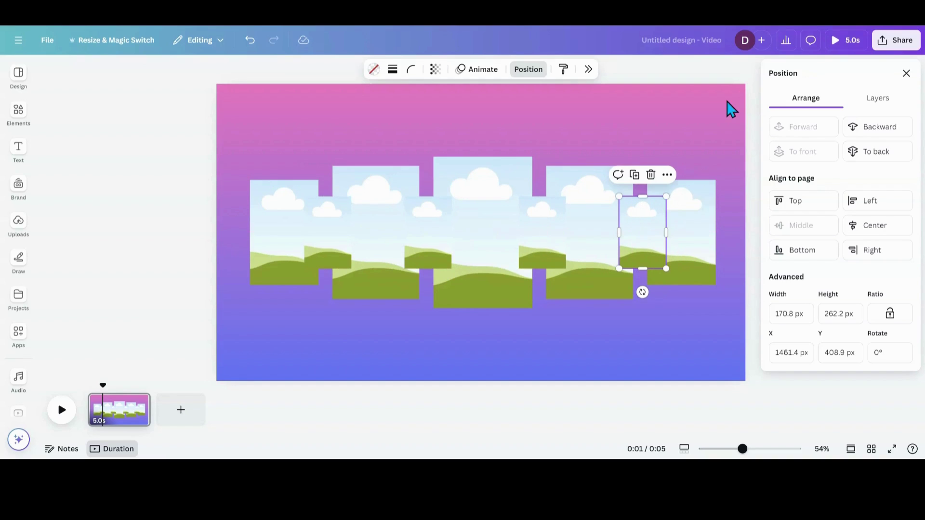
Step: Select the four small gap frames together and send them to the back, behind the five large frames
left_click(873, 99)
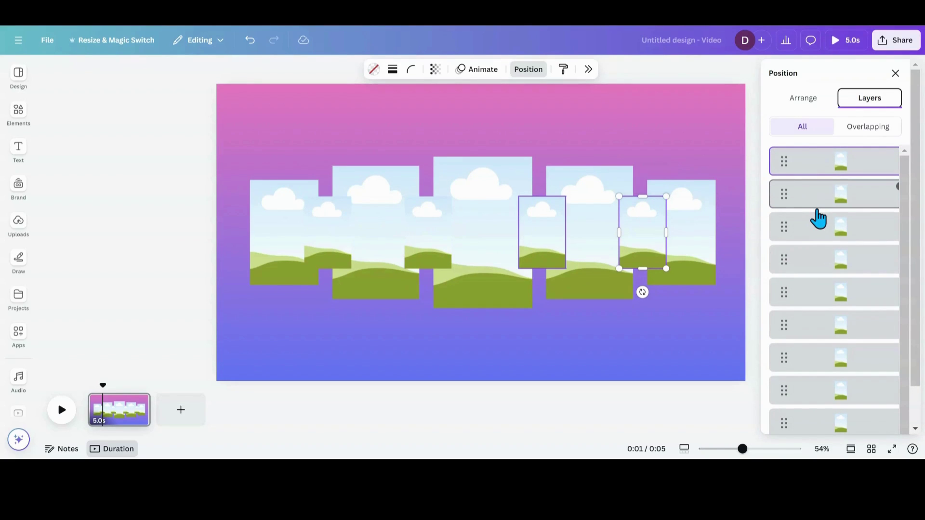
left_click(812, 263, "shift")
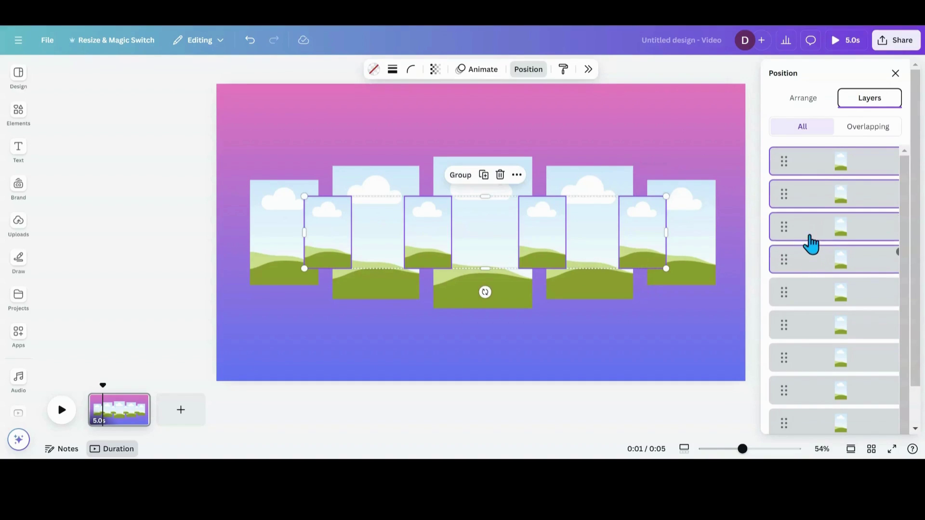
left_click(517, 176)
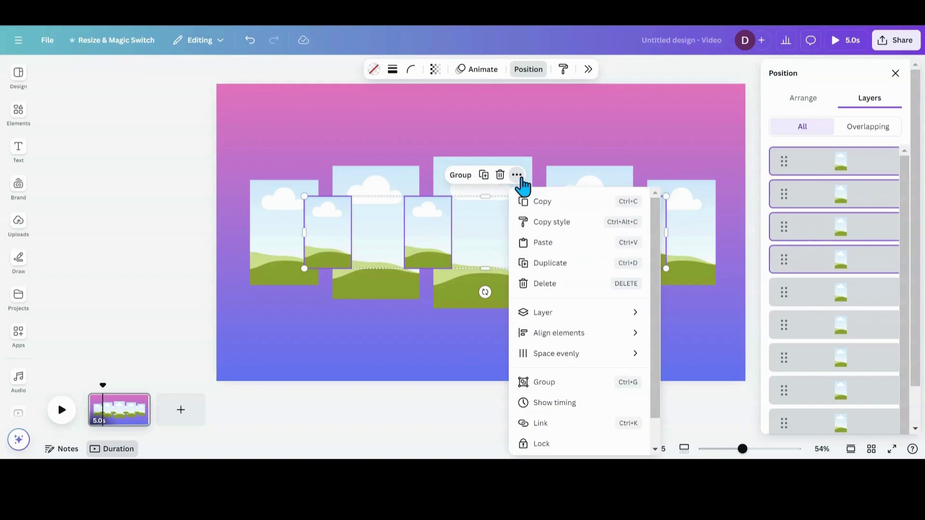
mouse_move(609, 316)
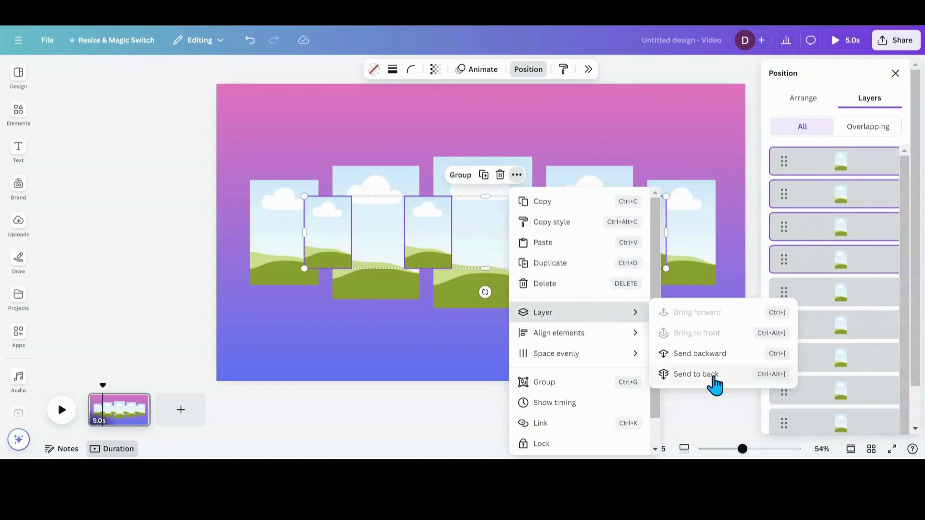
left_click(717, 384)
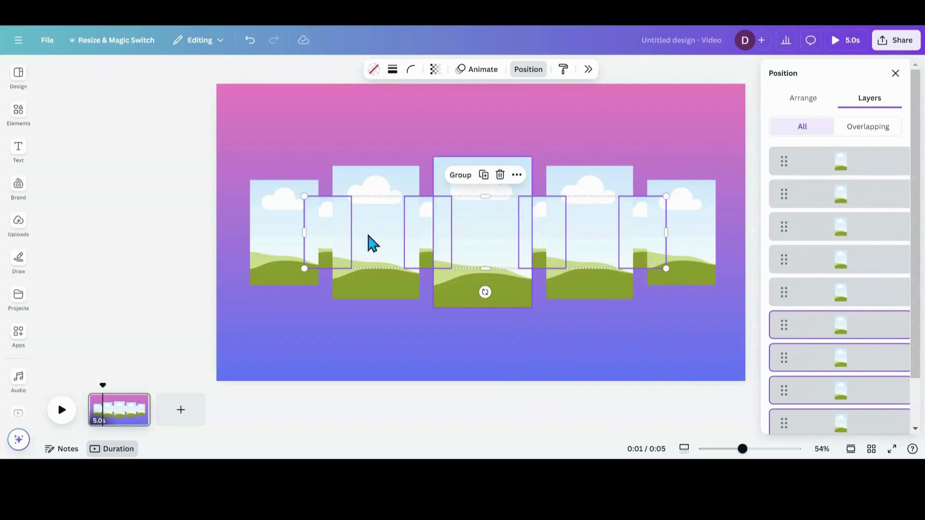
left_click(540, 329)
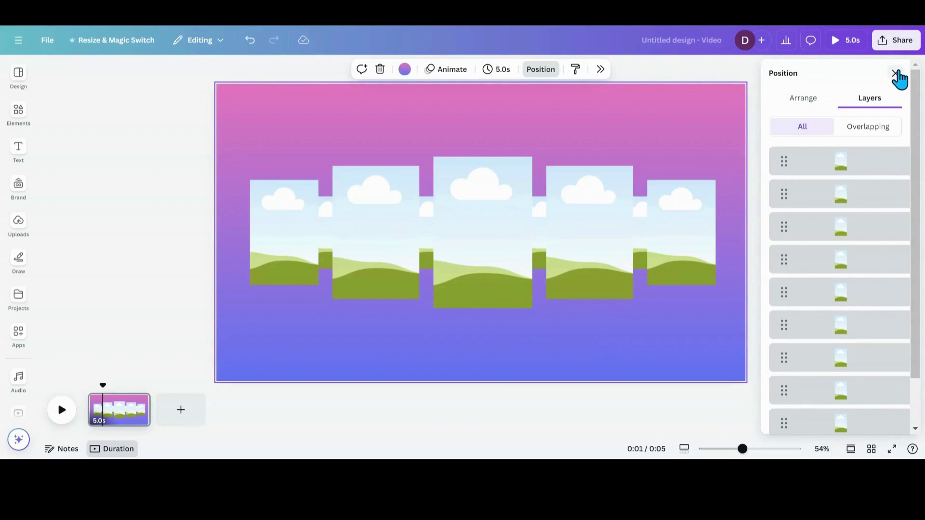
left_click(895, 73)
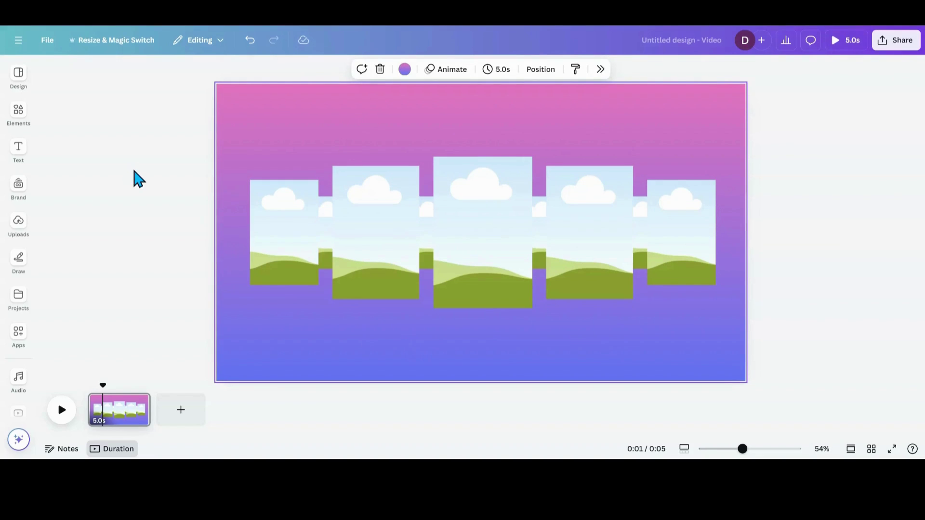
Step: Insert the uploaded black dog sticker image and drop it into the centre frame
left_click(18, 111)
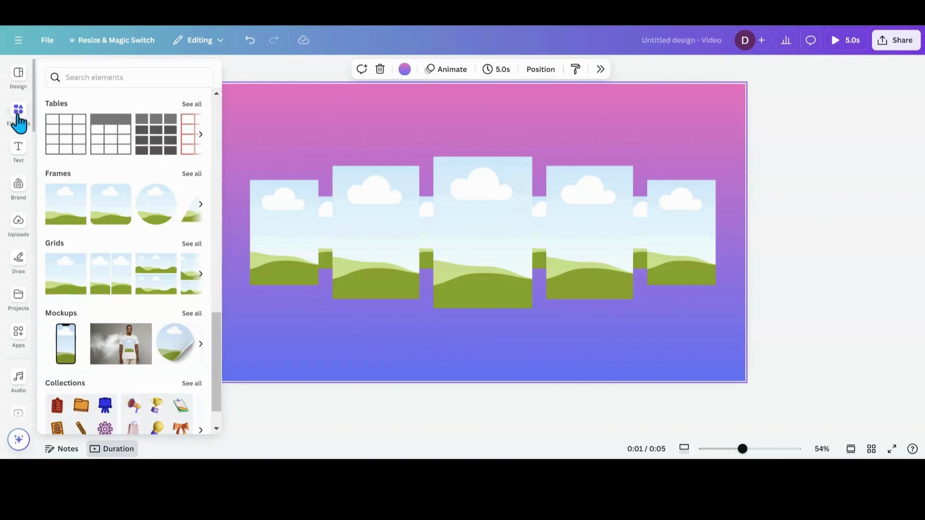
left_click(18, 186)
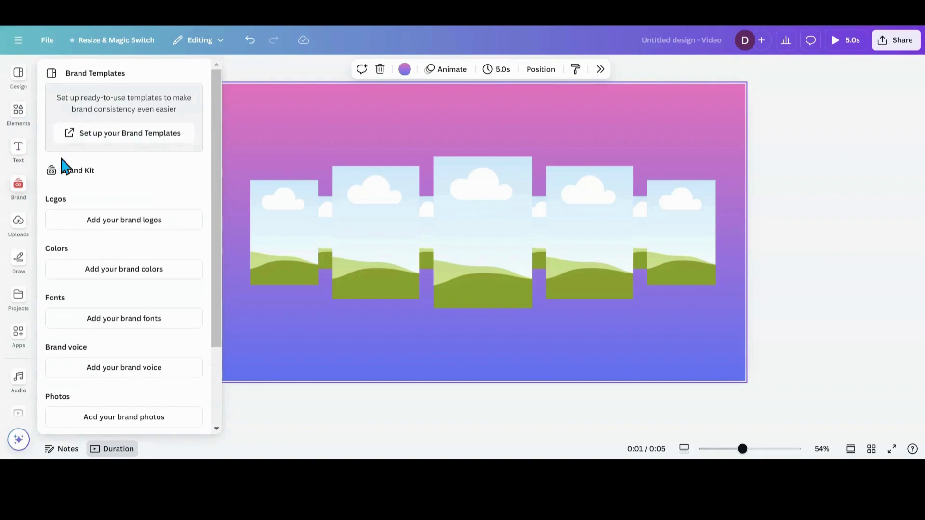
left_click(19, 147)
left_click(18, 226)
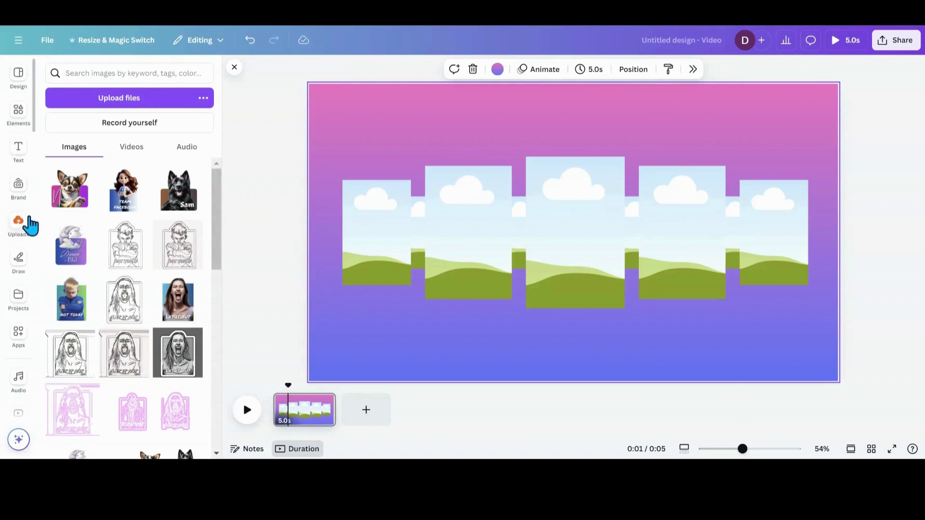
scroll(159, 233, "down", 1)
scroll(159, 233, "up", 1)
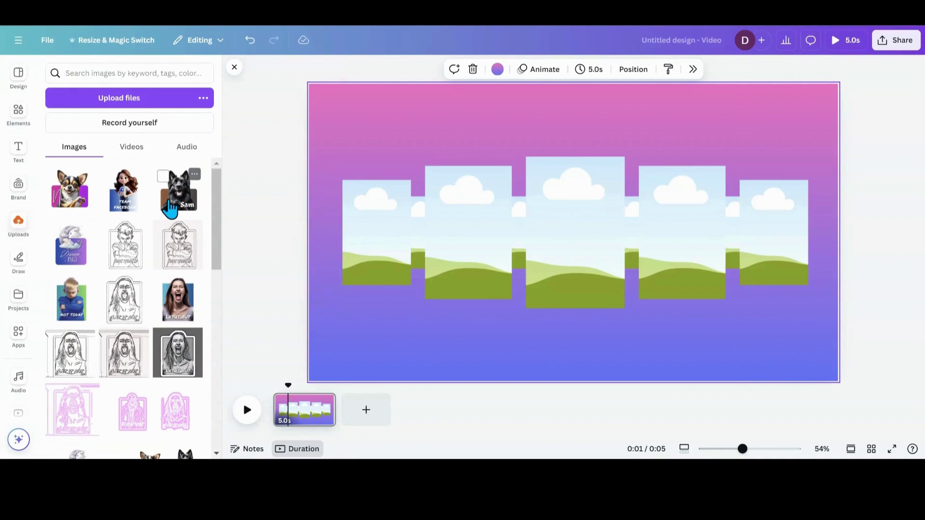
left_click(170, 208)
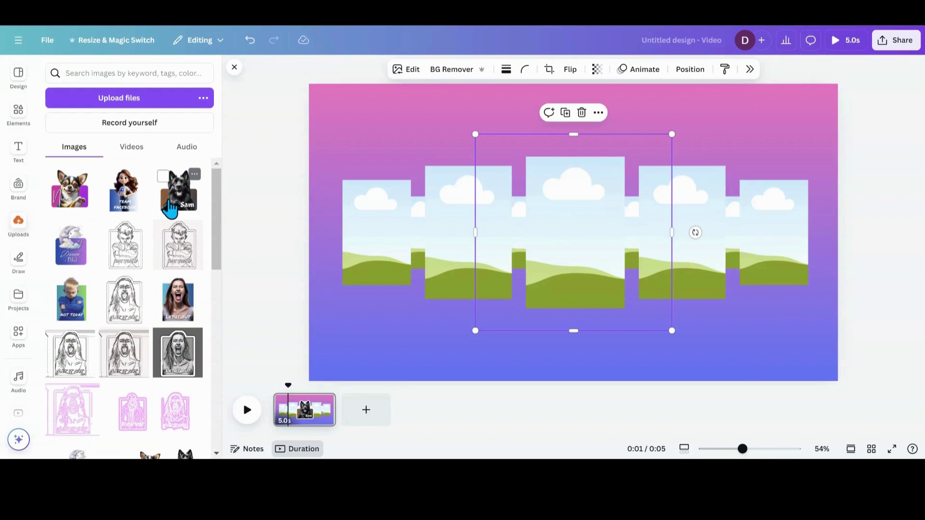
left_click_drag(555, 271, 573, 264)
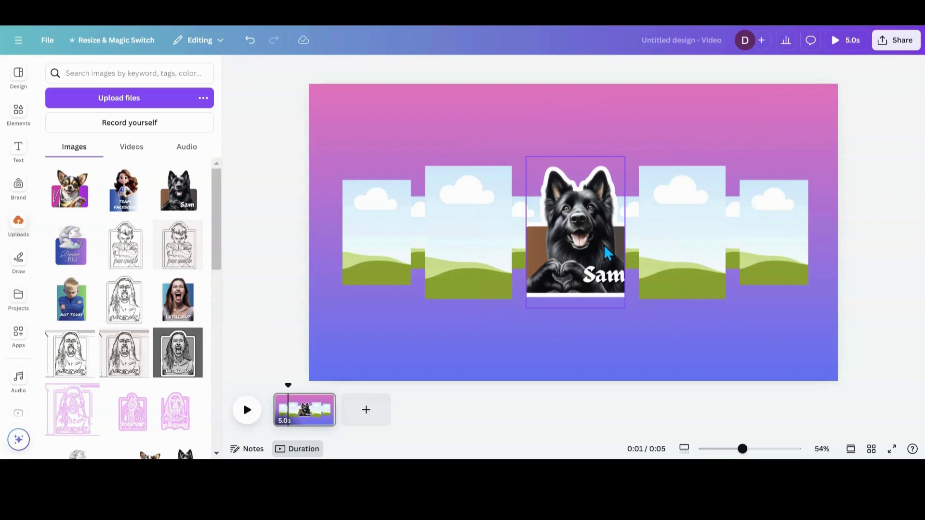
Step: Select all the frames, widen them to show the whole dog sticker, then scale and move the row to fit within the page
left_click_drag(359, 244, 873, 215)
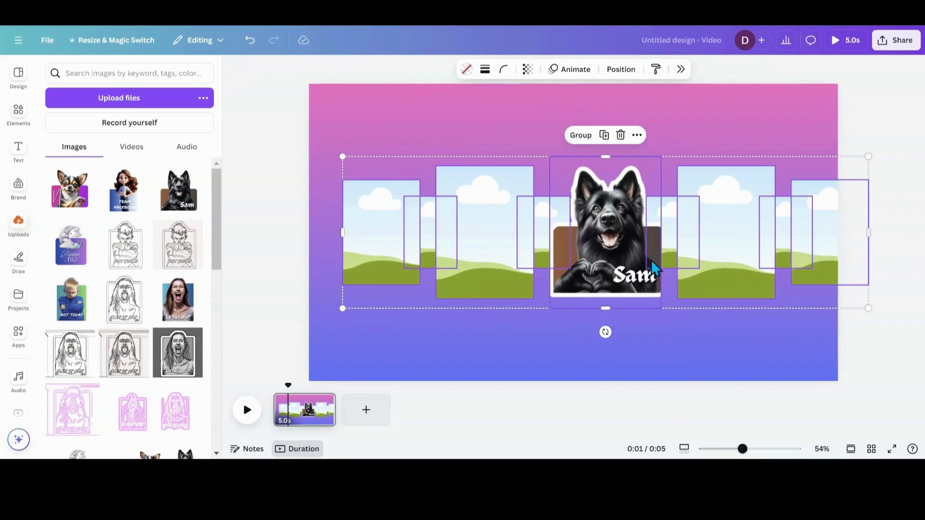
left_click_drag(339, 232, 282, 233)
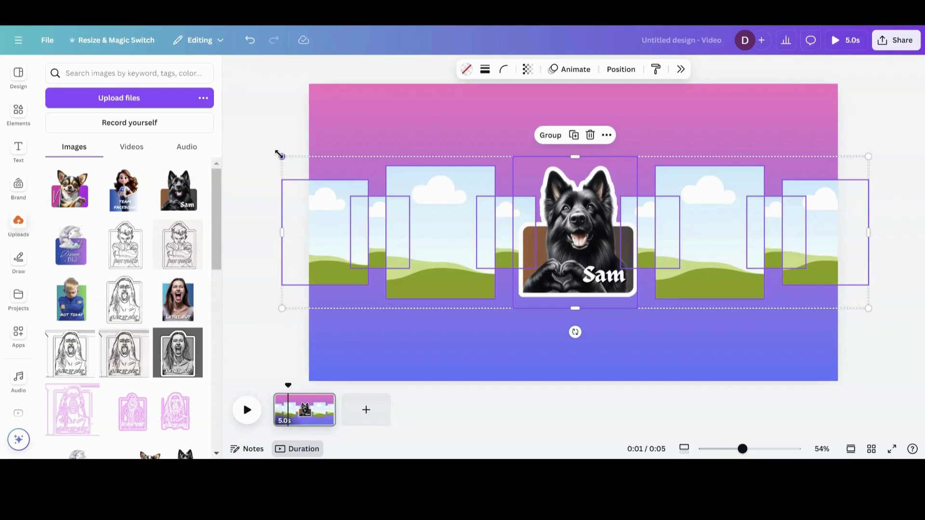
left_click_drag(280, 155, 360, 177)
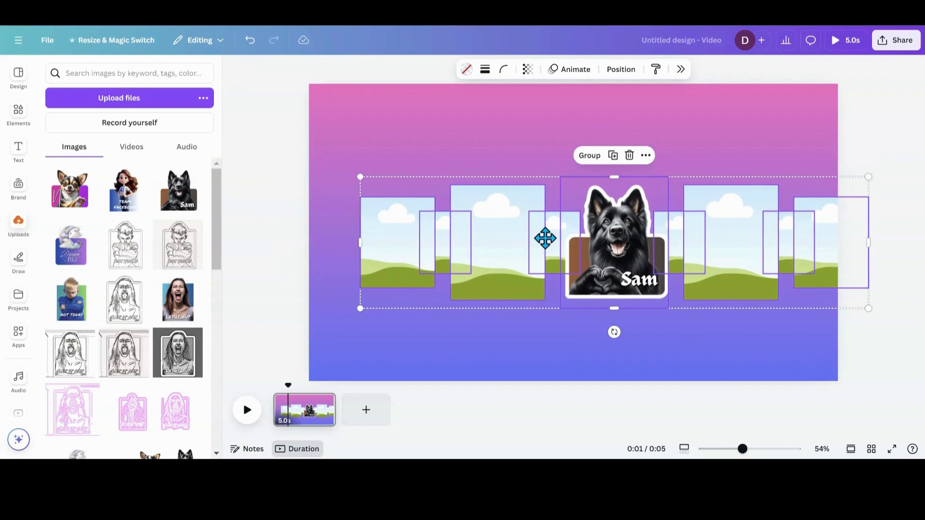
left_click_drag(545, 238, 515, 218)
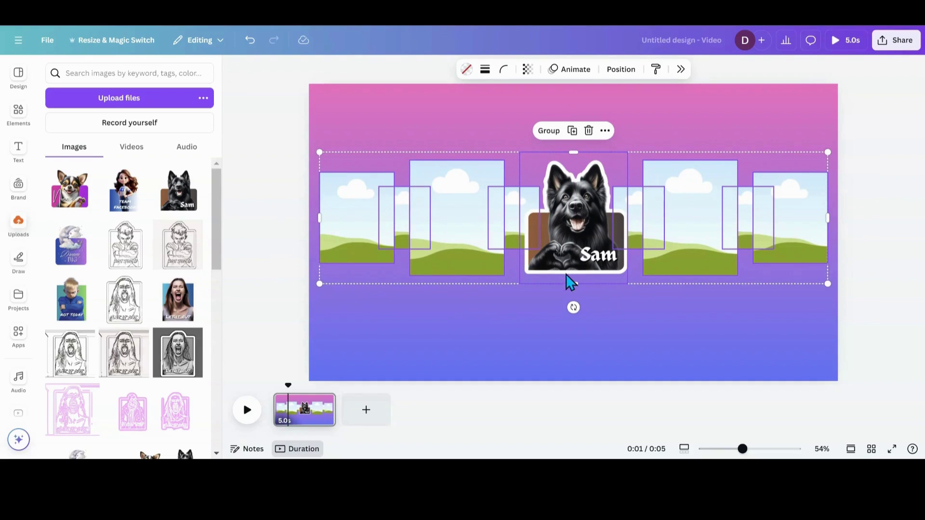
mouse_move(569, 281)
left_mouse_down()
mouse_move(569, 256)
mouse_move(570, 282)
left_mouse_up()
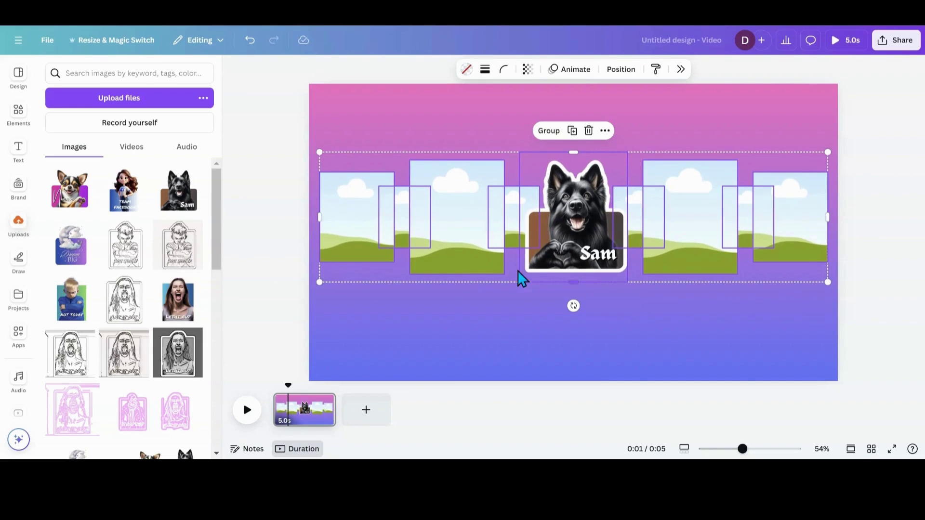
left_click_drag(315, 218, 333, 226)
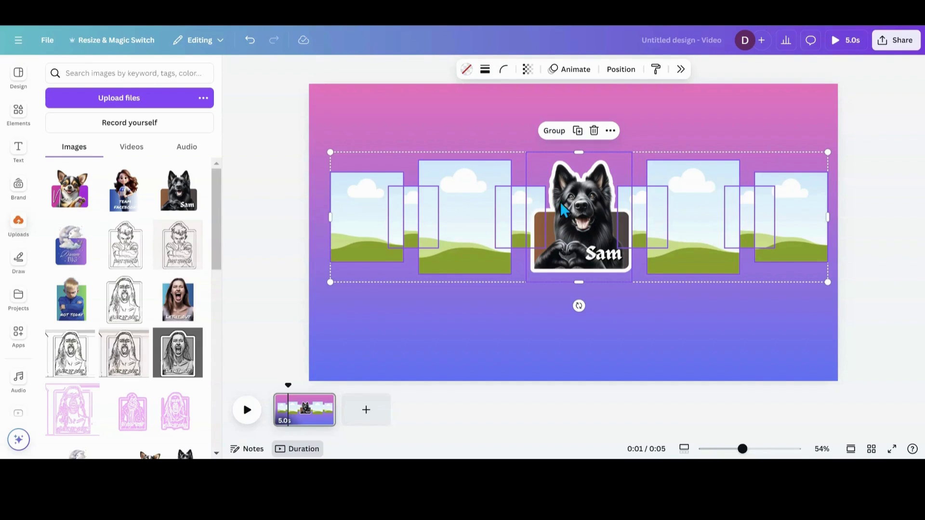
left_click(655, 110)
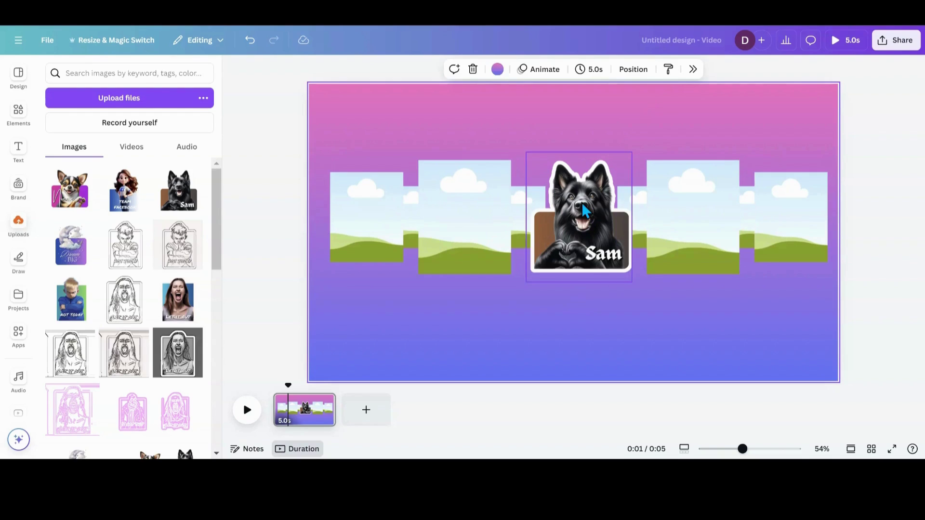
Step: Detach the black dog sticker image from the centre frame and move it off the page, leaving the frame empty
left_click(559, 207)
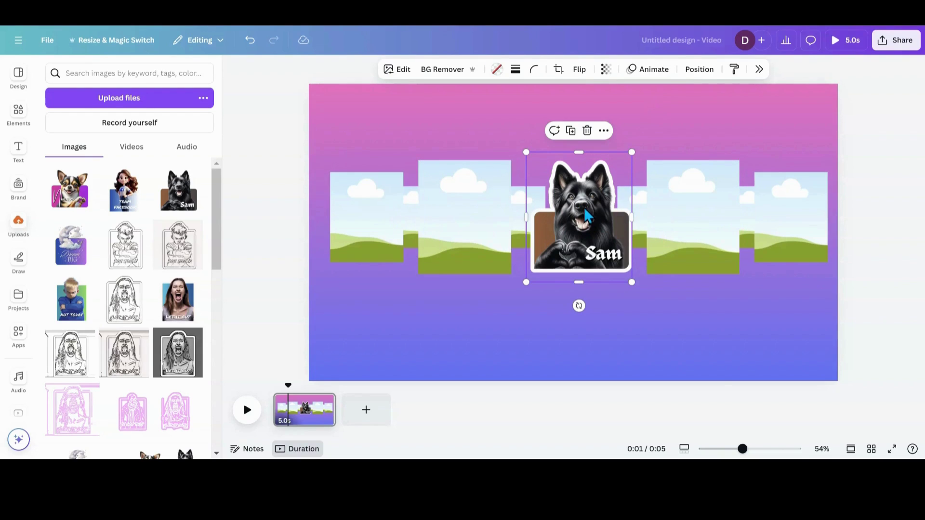
right_click(586, 215)
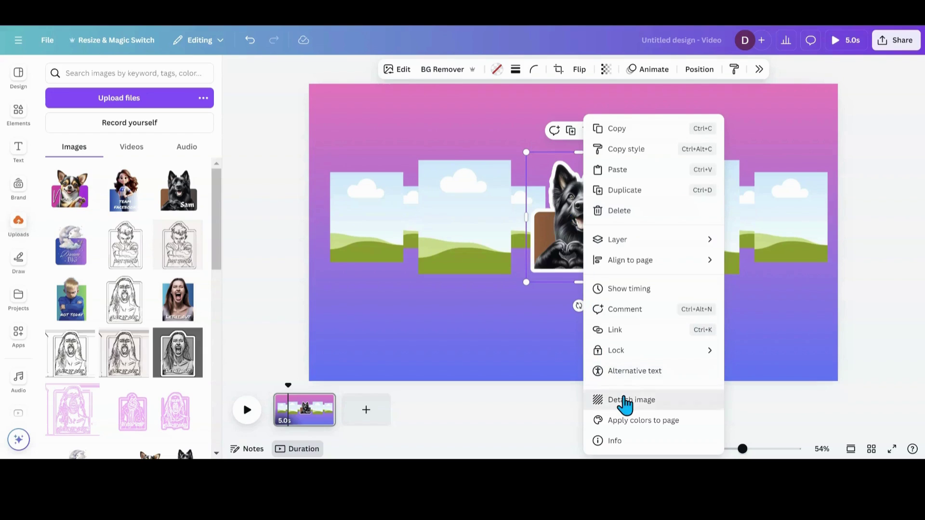
left_click(625, 400)
left_click_drag(580, 288, 212, 221)
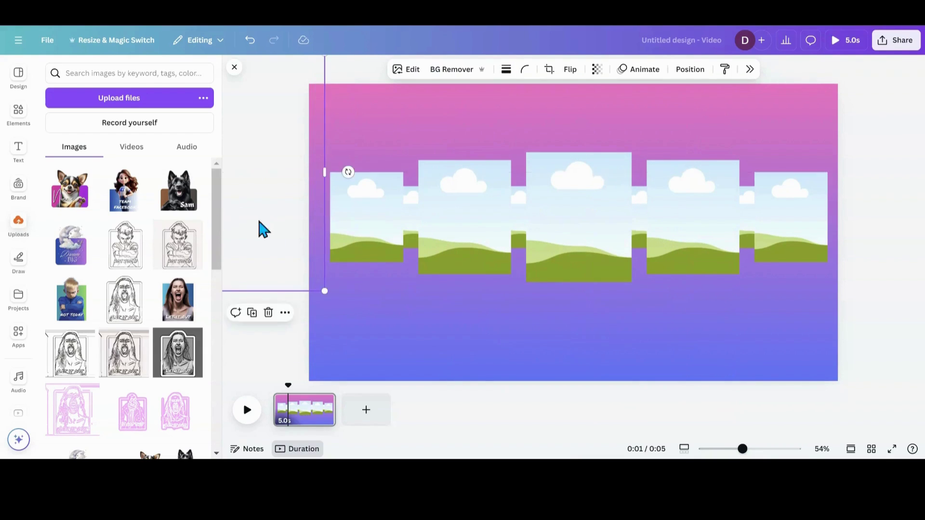
left_click(283, 220)
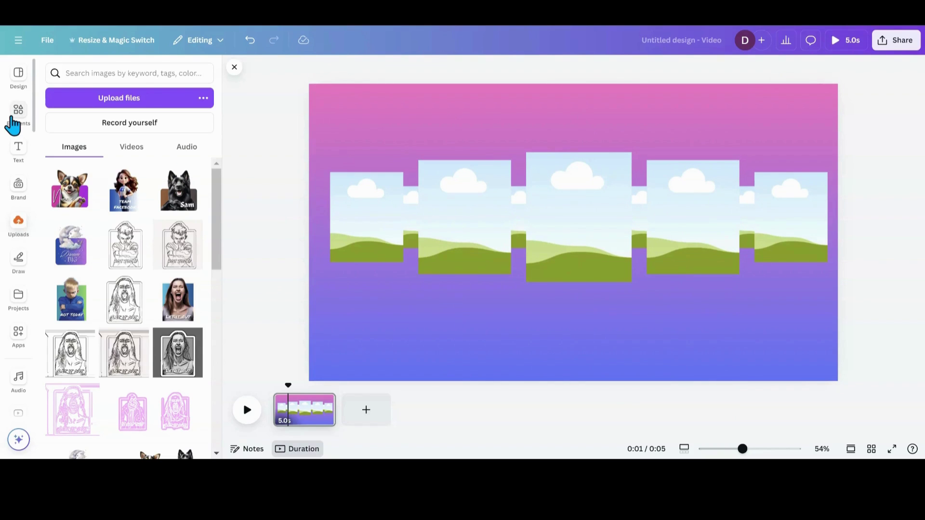
Step: Add a circle from the basic shapes and place it below the second large frame
left_click(14, 112)
scroll(101, 180, "down", 10)
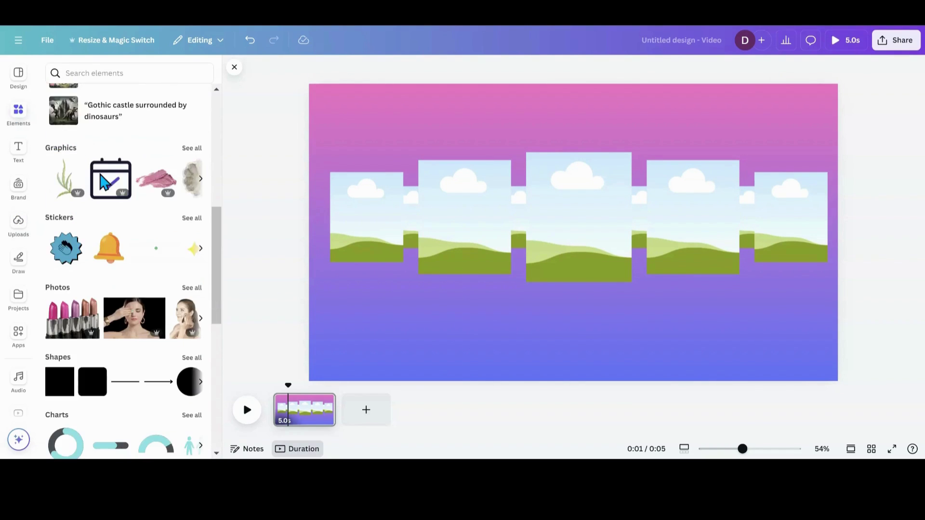
scroll(101, 182, "up", 8)
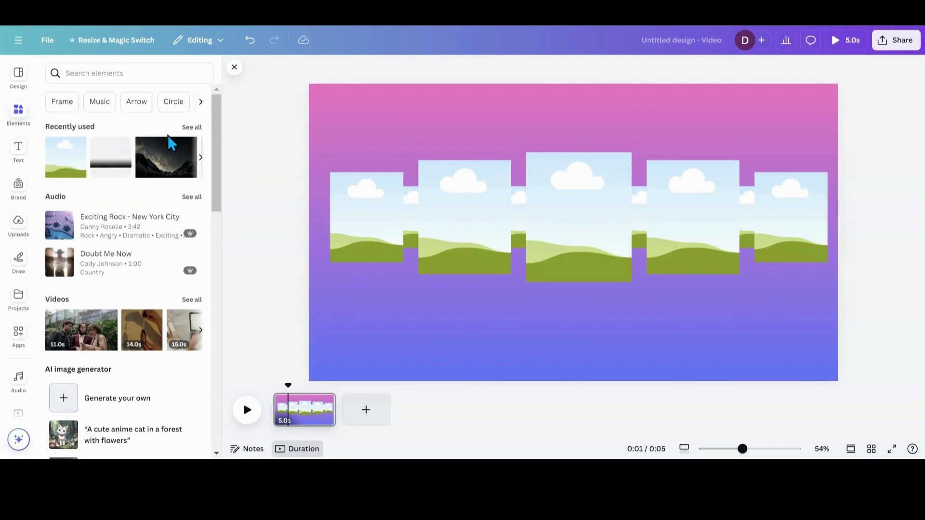
scroll(119, 190, "down", 8)
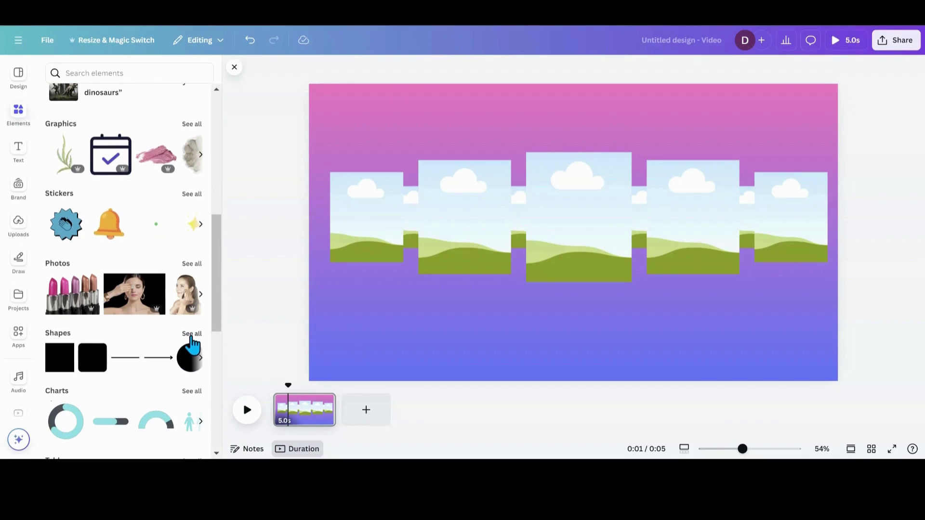
left_click(192, 338)
left_click(153, 342)
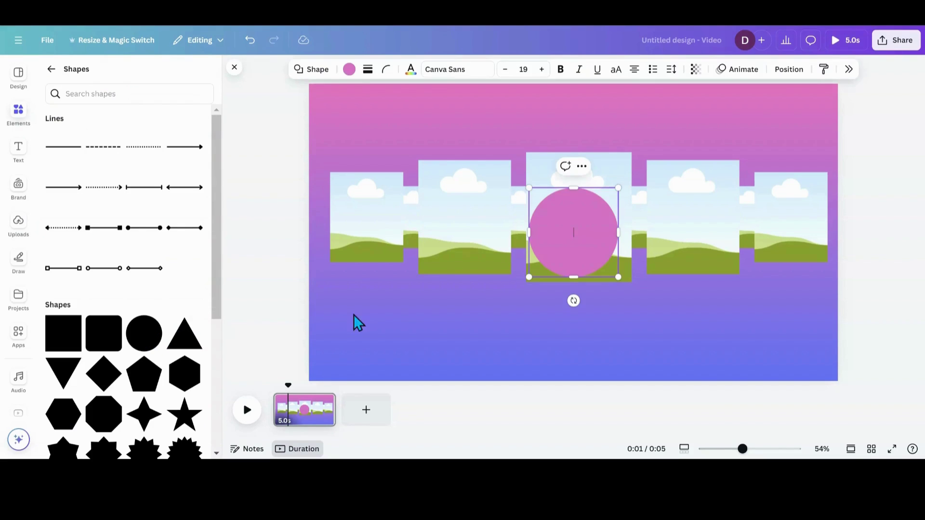
left_click_drag(568, 263, 469, 312)
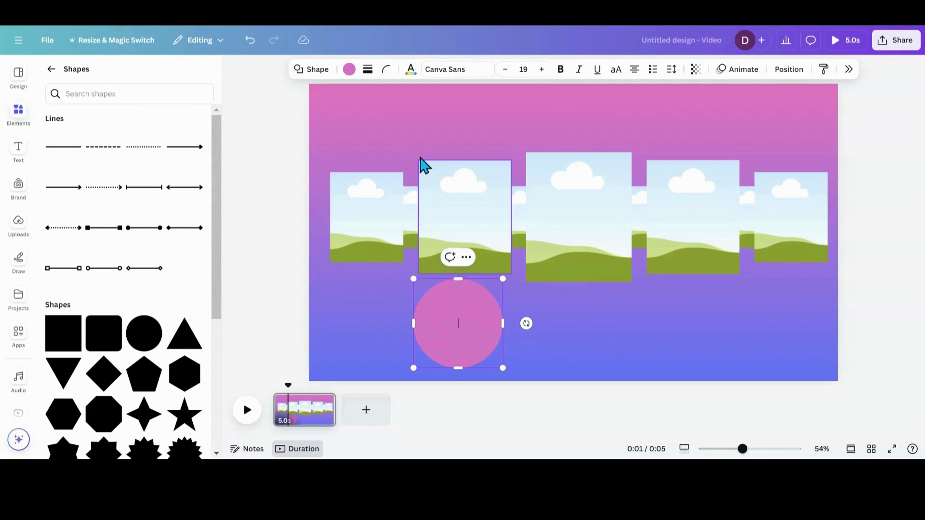
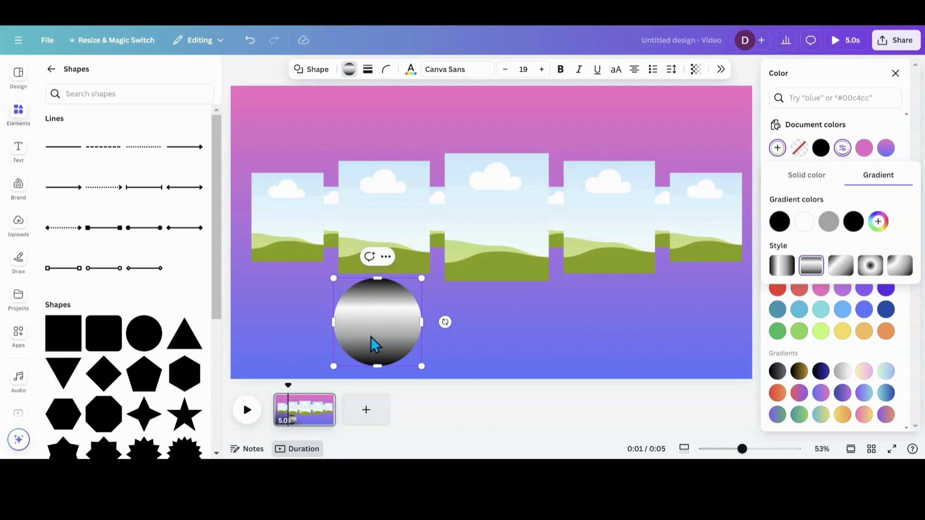
Step: Stretch the gradient circle into a flat ellipse spanning the page width across the frames' lower part, and send it to the back
left_click_drag(371, 337, 747, 264)
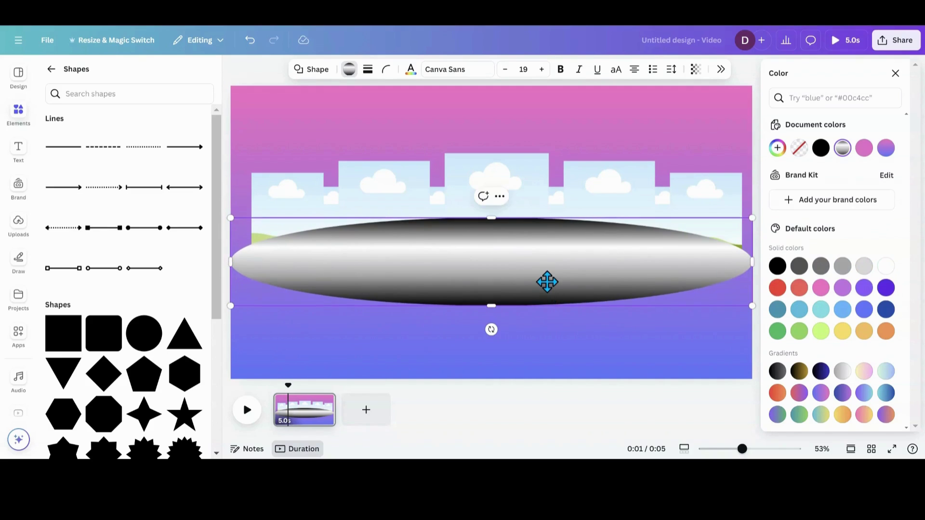
left_click_drag(546, 282, 544, 281)
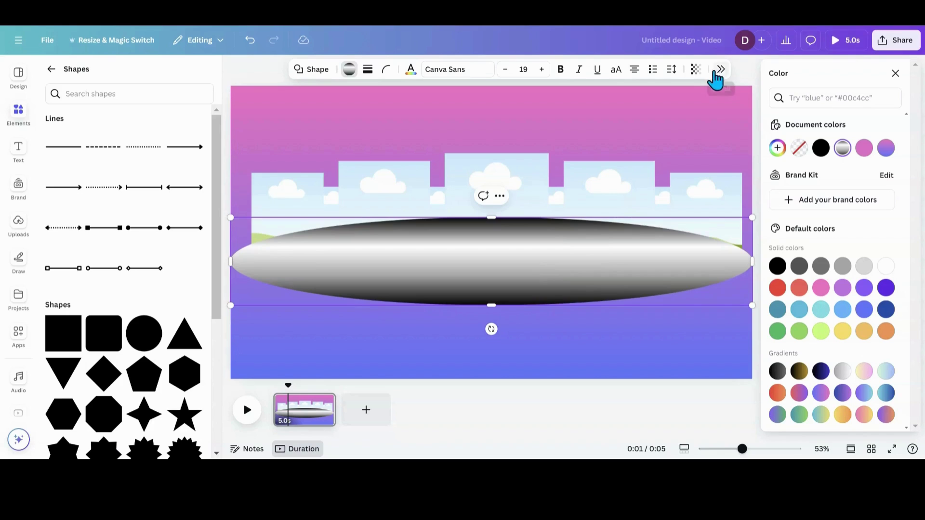
left_click(500, 195)
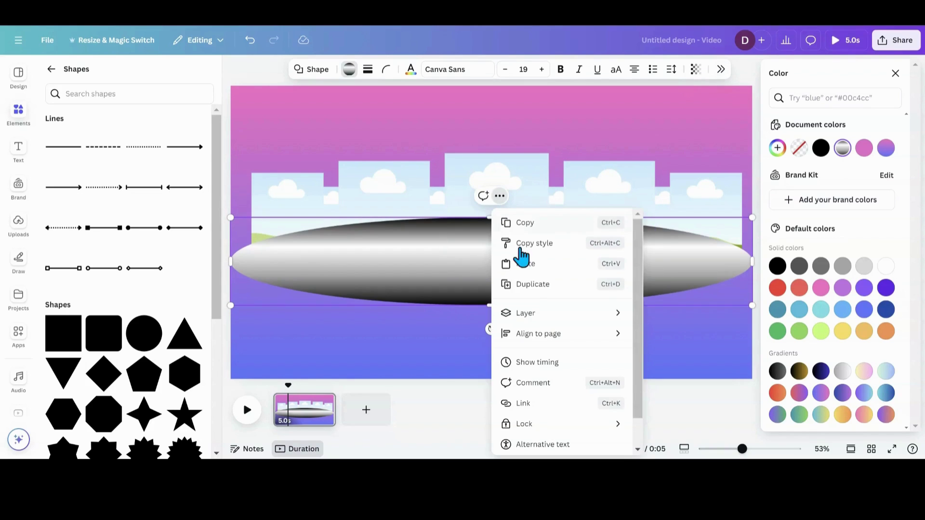
mouse_move(540, 322)
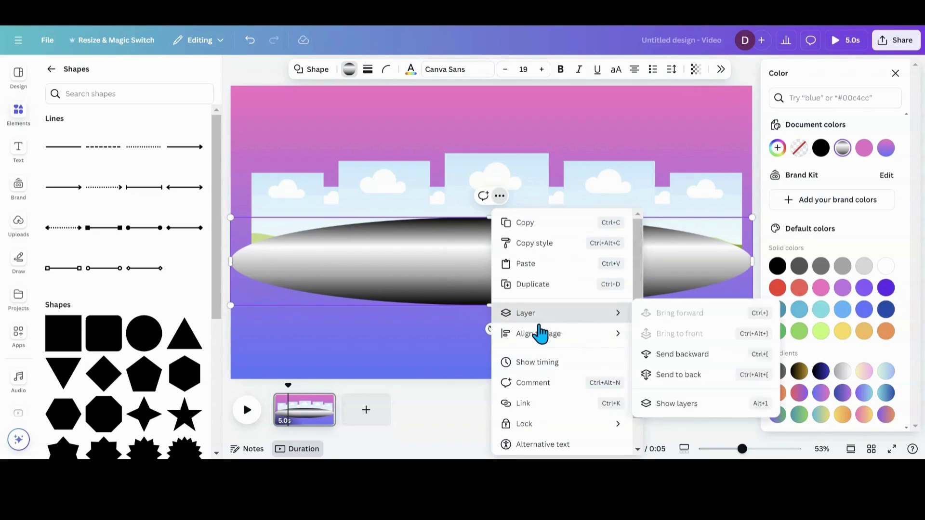
left_click(680, 376)
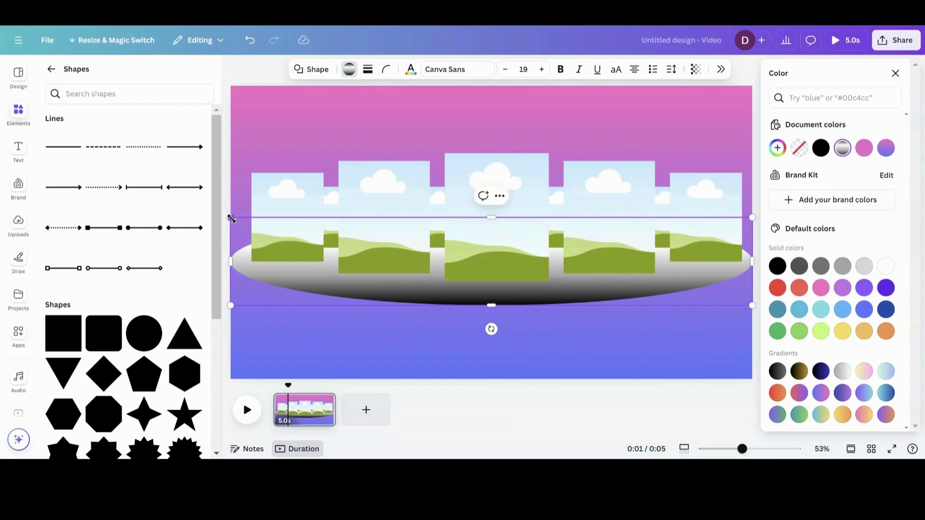
Step: Shrink the ellipse slightly at both ends so it sits just inside the page edges
left_click_drag(231, 219, 237, 219)
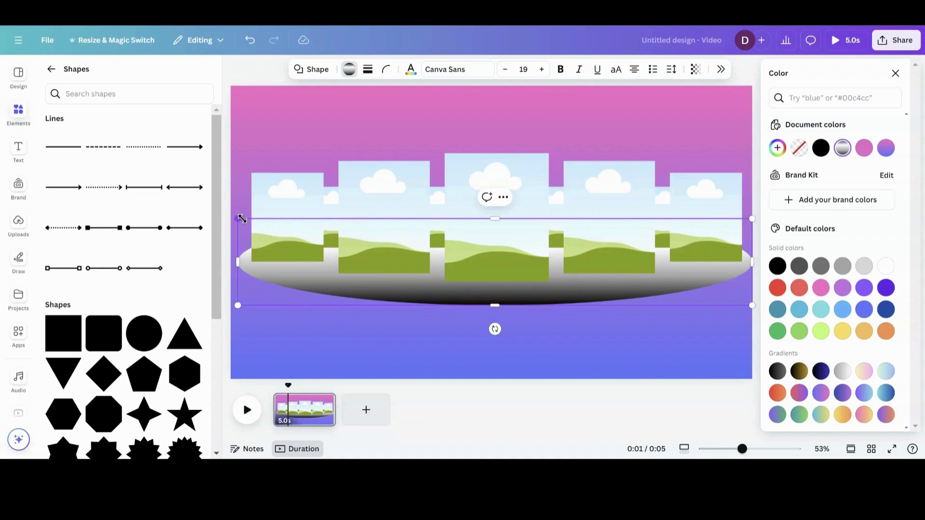
left_click_drag(242, 219, 243, 219)
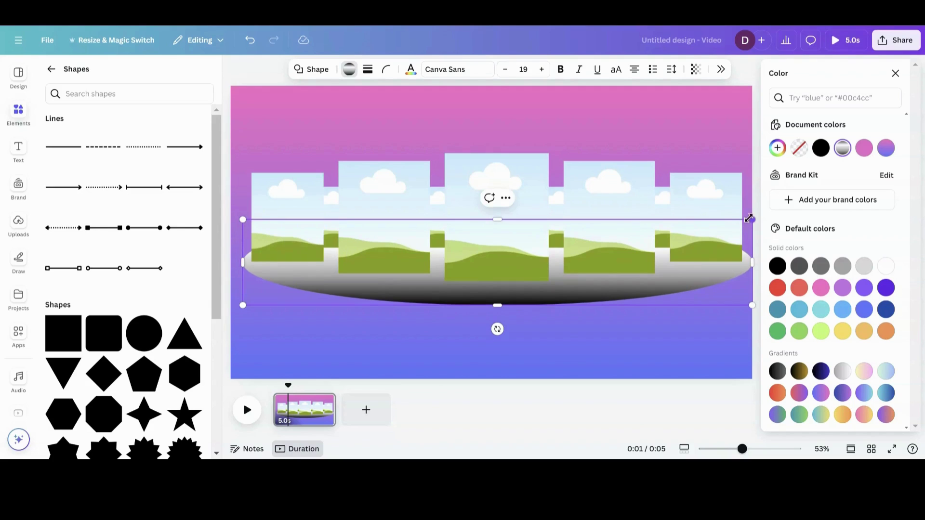
left_click_drag(750, 219, 745, 221)
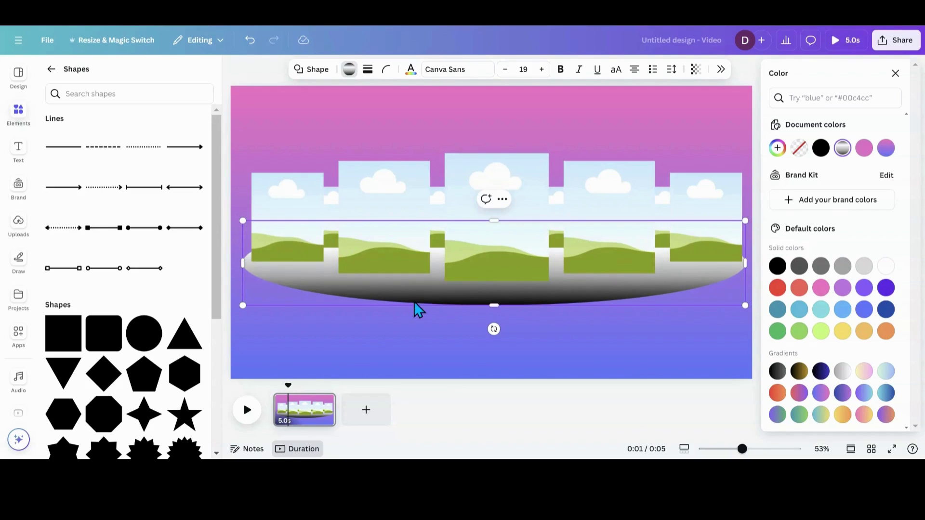
Step: Duplicate the gradient ellipse and change the copy's shape to a square
left_click(503, 199)
left_click(534, 288)
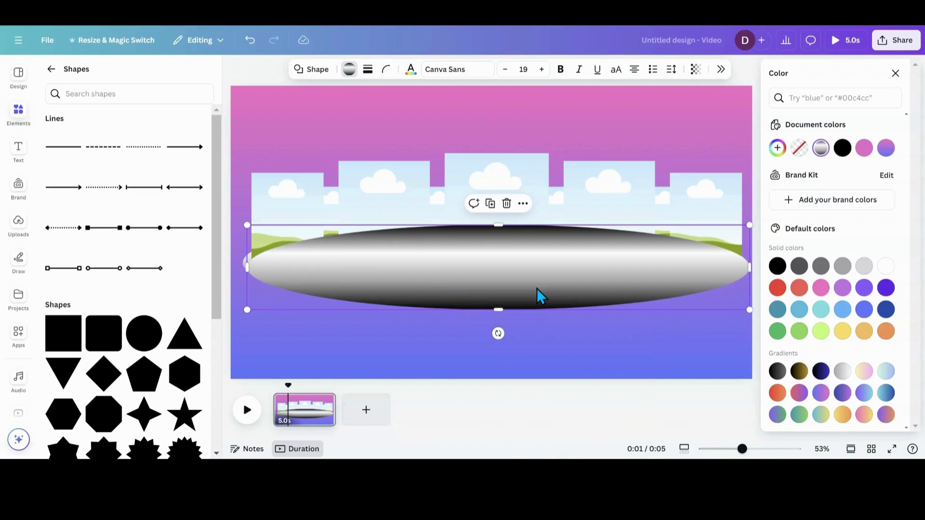
left_click(319, 70)
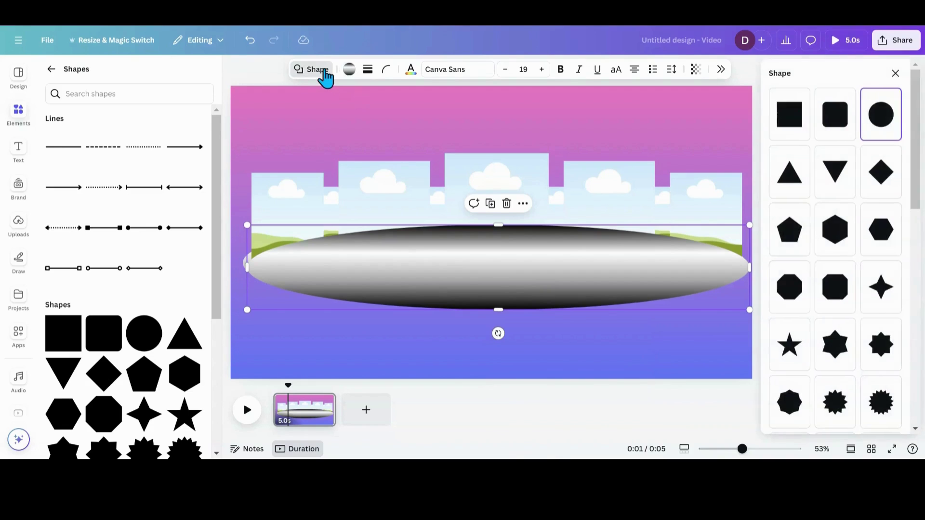
left_click(791, 121)
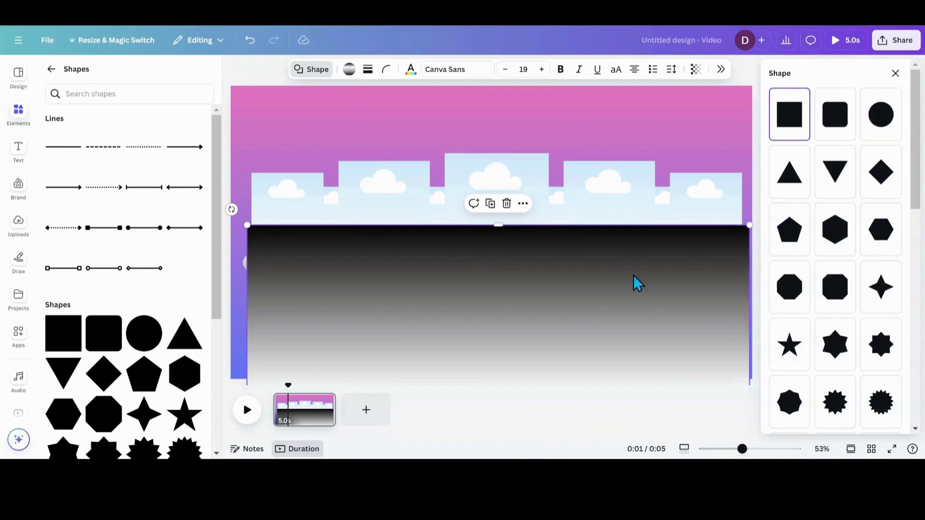
left_click(896, 75)
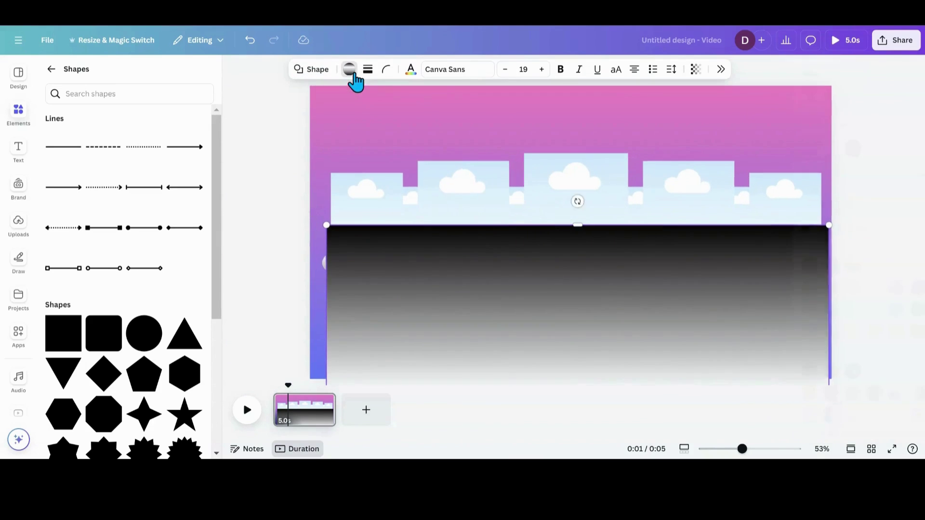
Step: Change the square's black, white and grey gradient style so the colours run horizontally across it
left_click(351, 71)
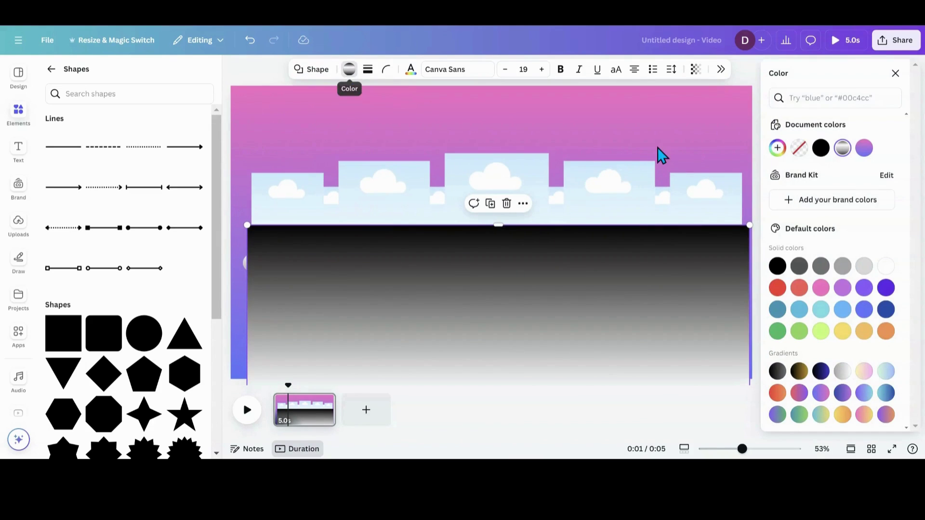
left_click(841, 152)
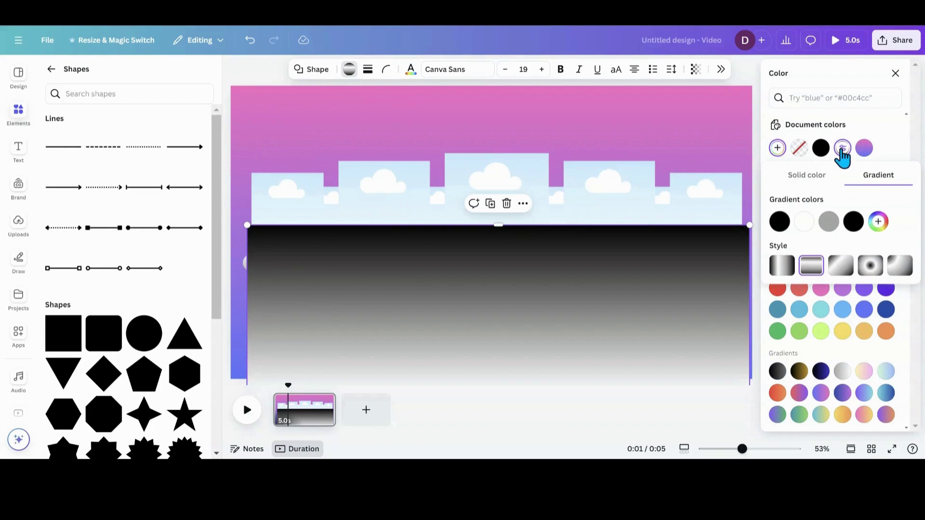
left_click(781, 278)
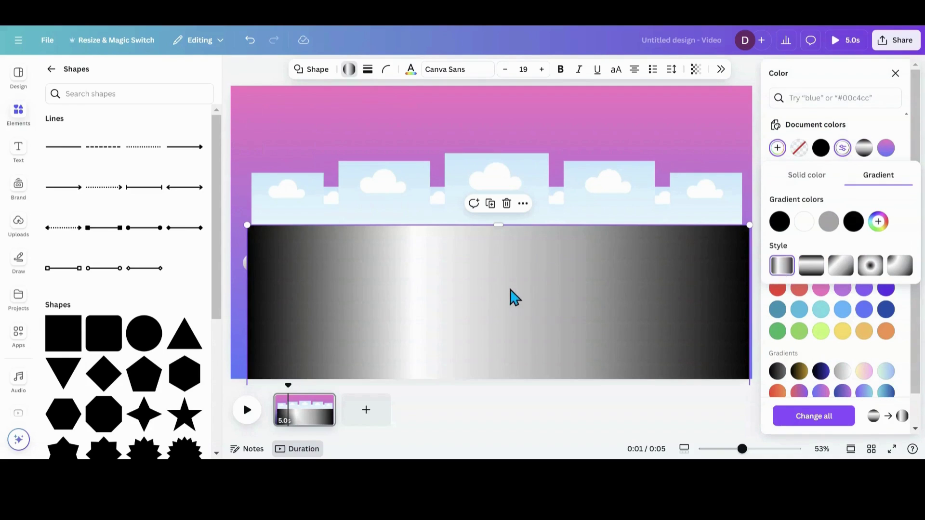
Step: Align the square's top edge with the ellipse's middle and move its layer directly beneath the ellipse to form a podium
left_click_drag(510, 289, 506, 328)
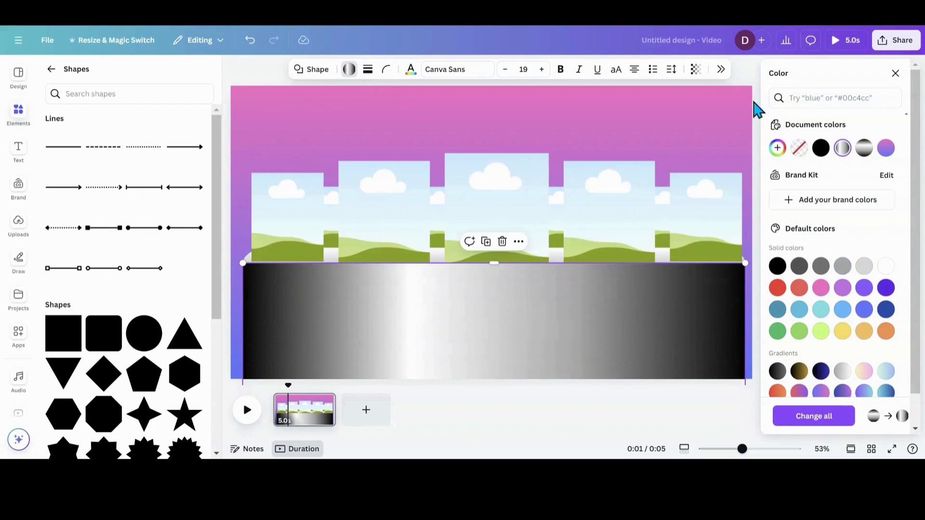
left_click(895, 76)
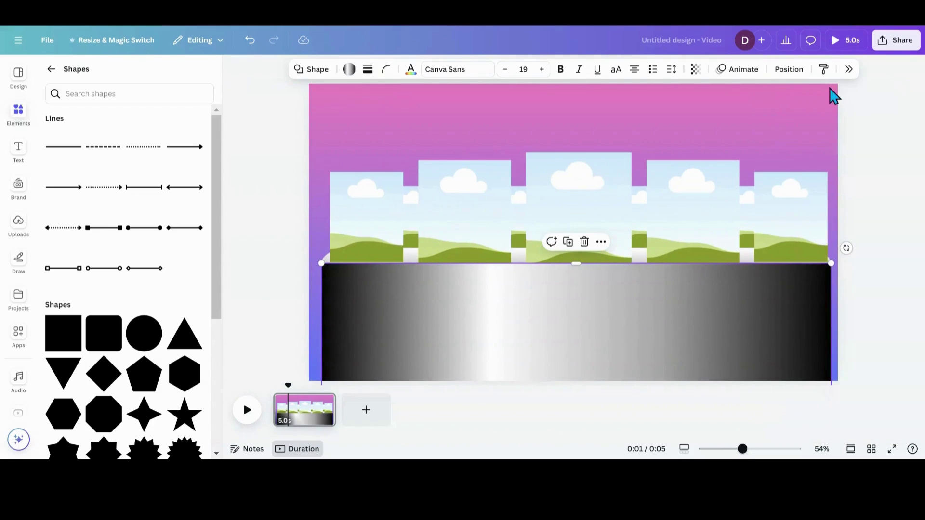
left_click(788, 71)
left_click_drag(836, 161, 840, 389)
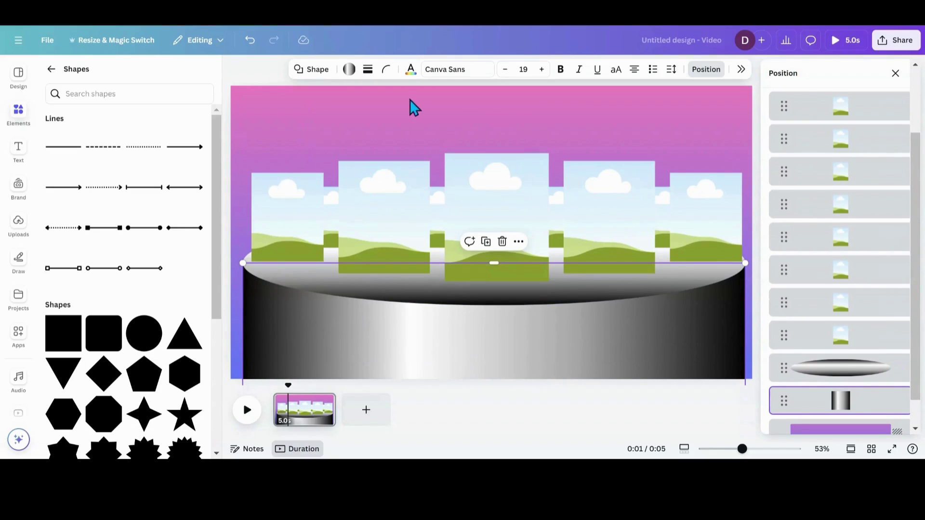
Step: Add a default heading above the frame row and a default subheading on the front of the podium
left_click(16, 153)
left_click(78, 211)
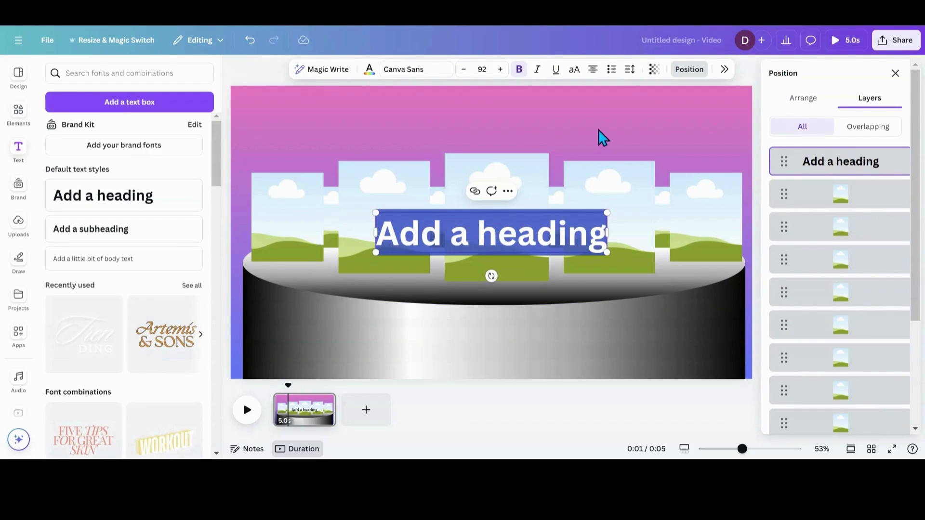
left_click_drag(510, 233, 514, 120)
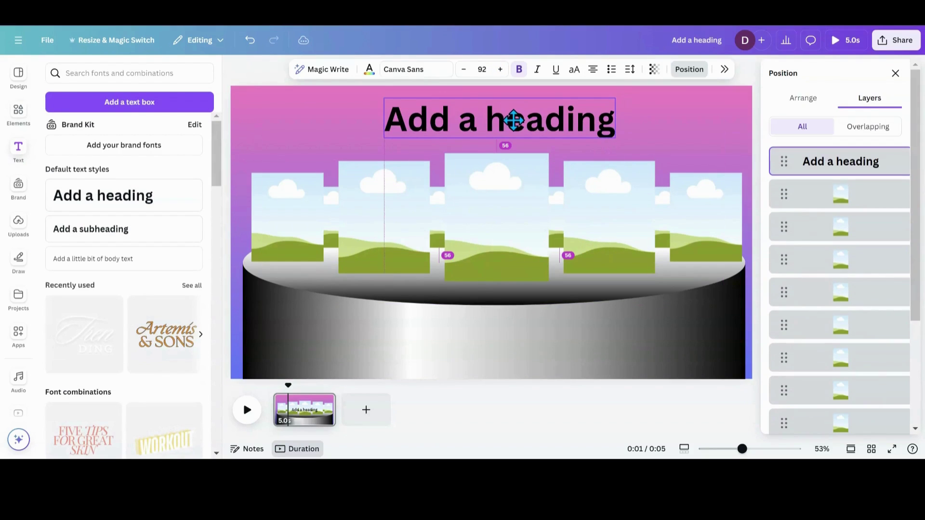
left_click(112, 237)
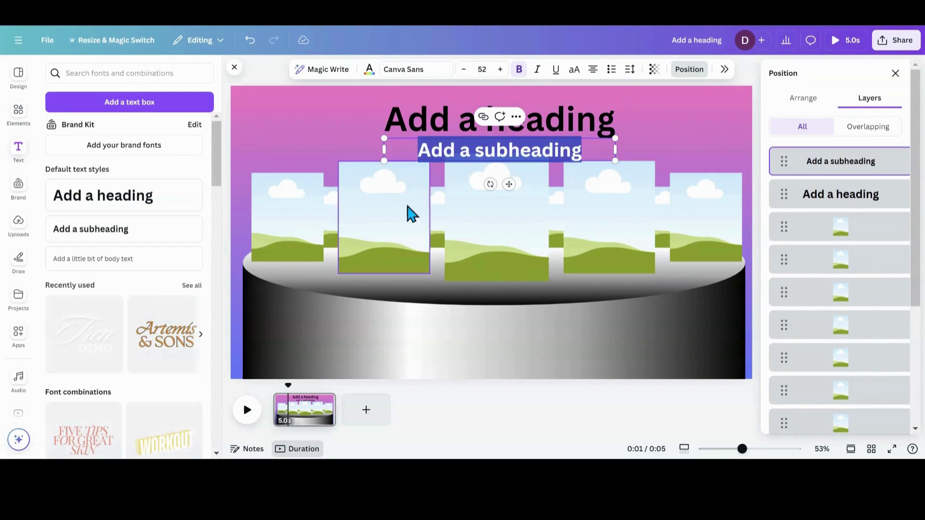
left_click_drag(438, 154, 439, 349)
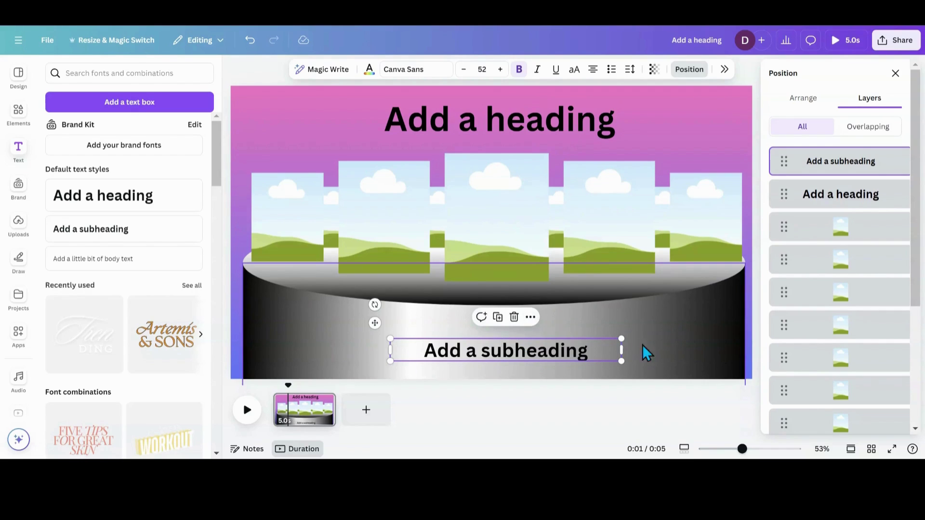
Step: Fully lock the subheading text box on the podium
left_click(531, 318)
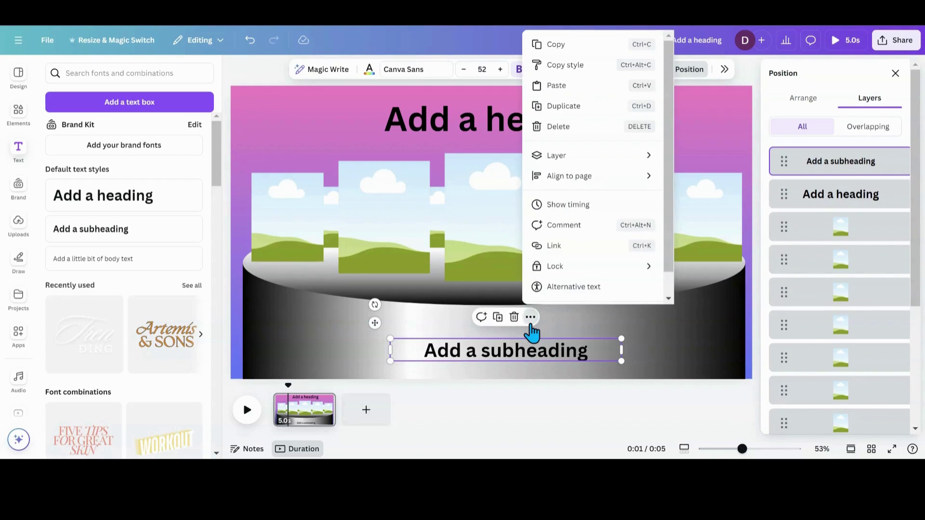
mouse_move(549, 276)
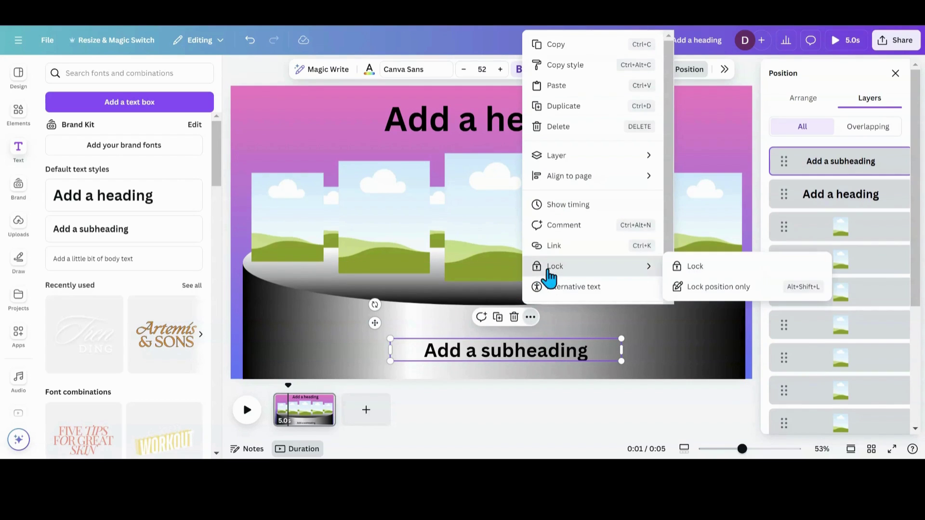
left_click(695, 269)
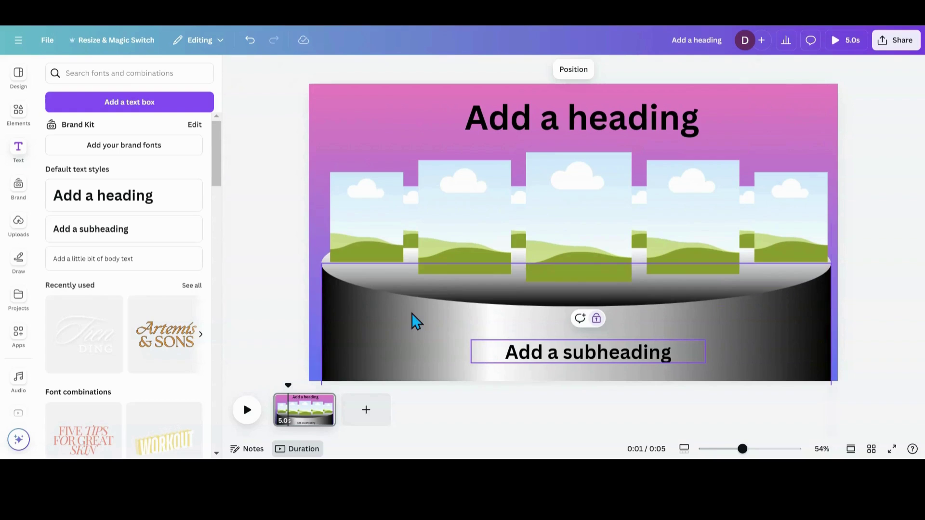
Step: Fully lock the gradient square that forms the front of the podium, leaving nothing selected
left_click(355, 327)
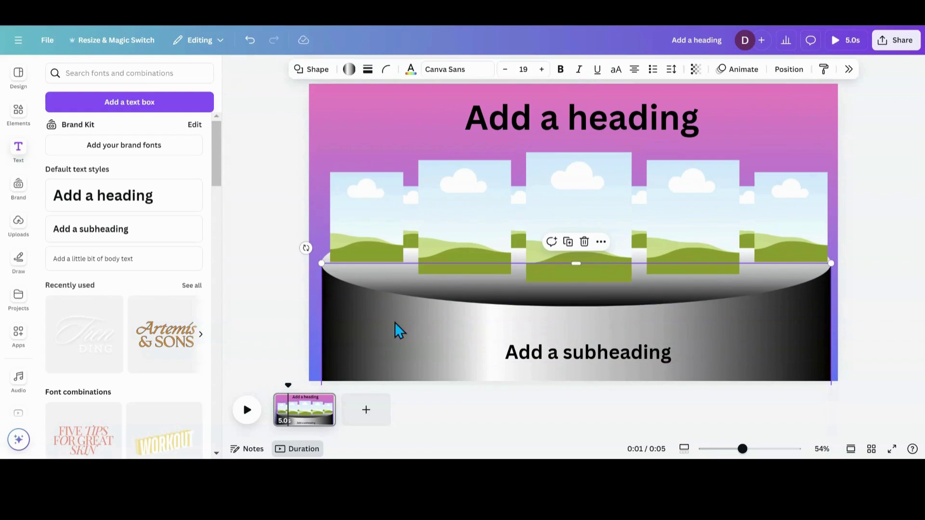
left_click(602, 243)
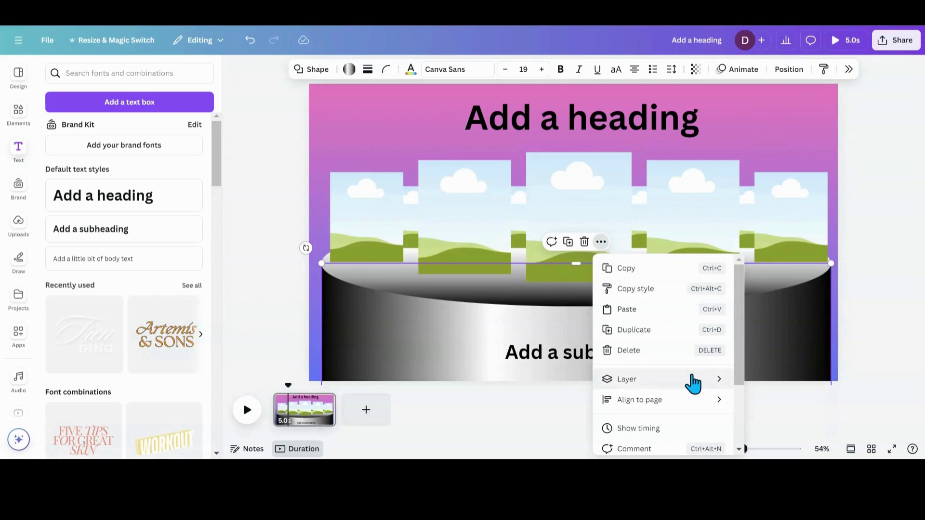
scroll(692, 381, "down", 2)
mouse_move(693, 393)
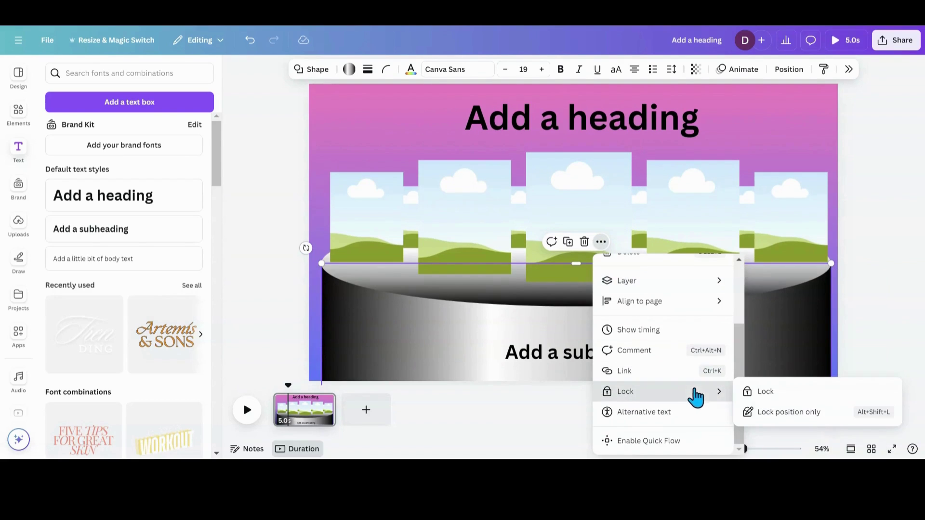
left_click(749, 393)
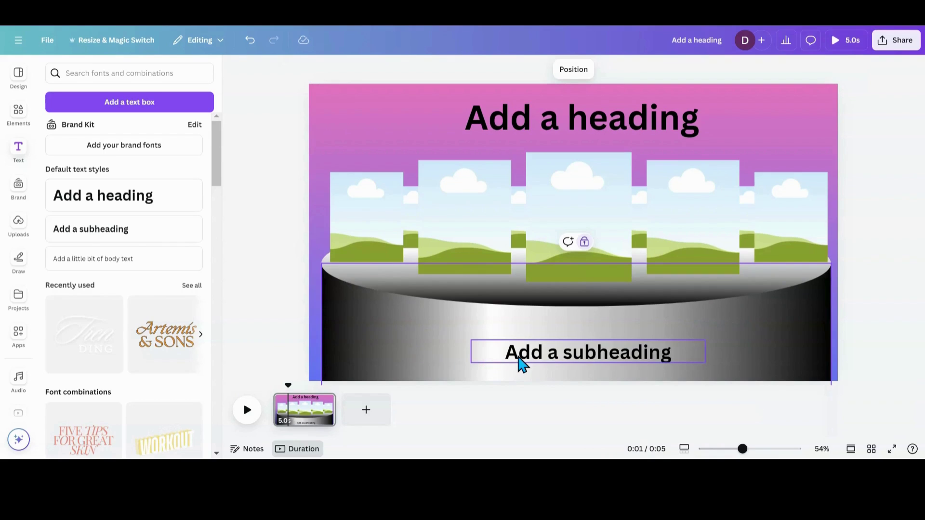
key("Escape")
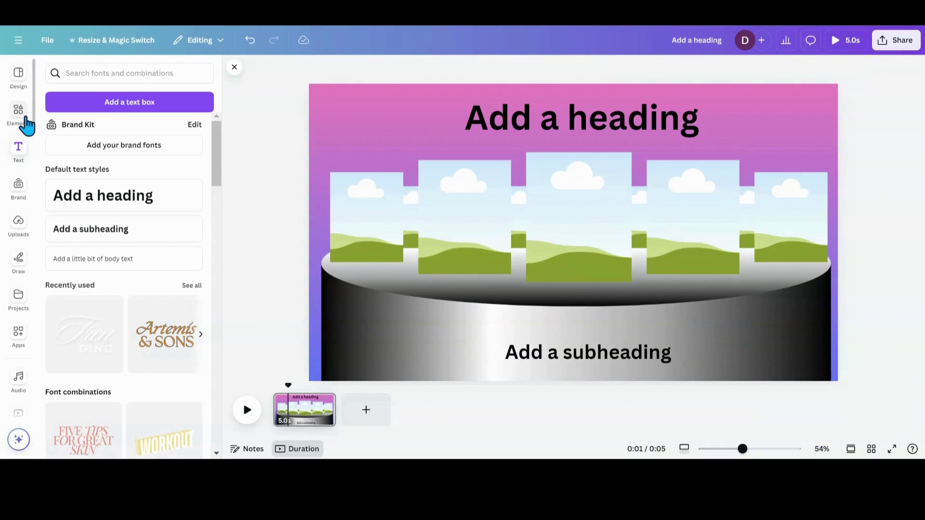
Step: Add the uploaded chihuahua, Team Facebook, black dog, Dream Big, Not Today and Let It Out sticker images to the page
left_click(17, 223)
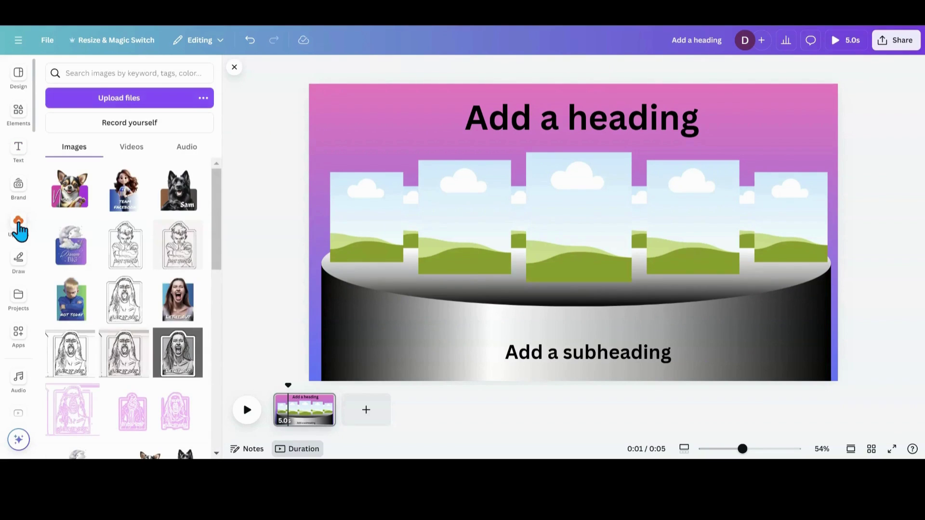
left_click(69, 205)
left_click(121, 208)
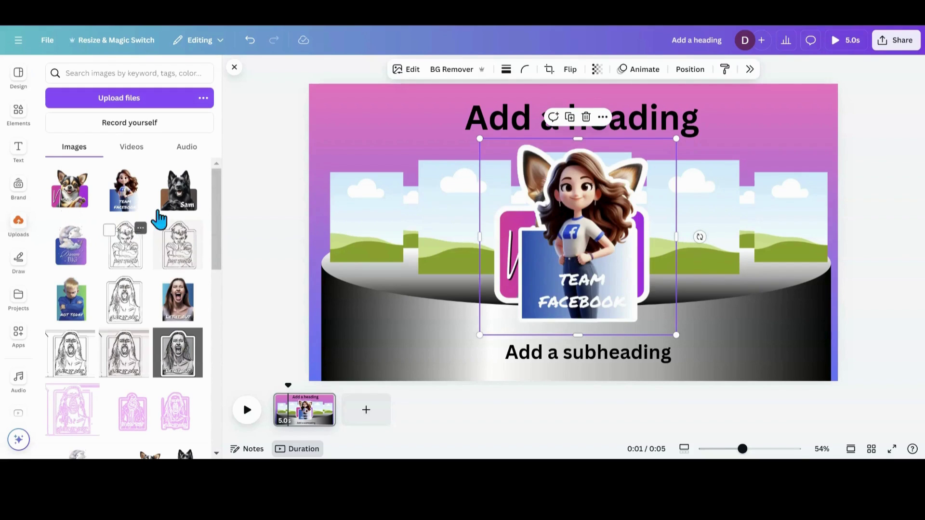
left_click(161, 212)
left_click(71, 250)
scroll(72, 253, "down", 2)
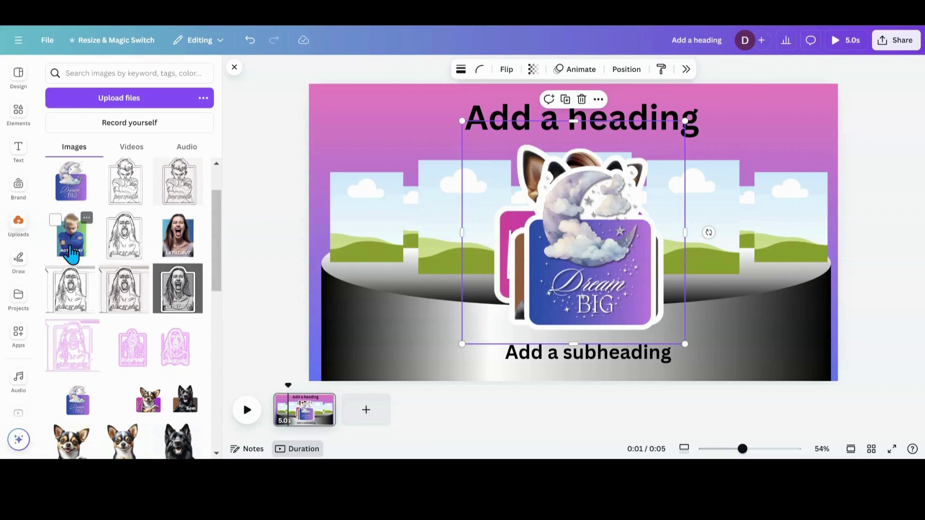
left_click(71, 250)
left_click(178, 253)
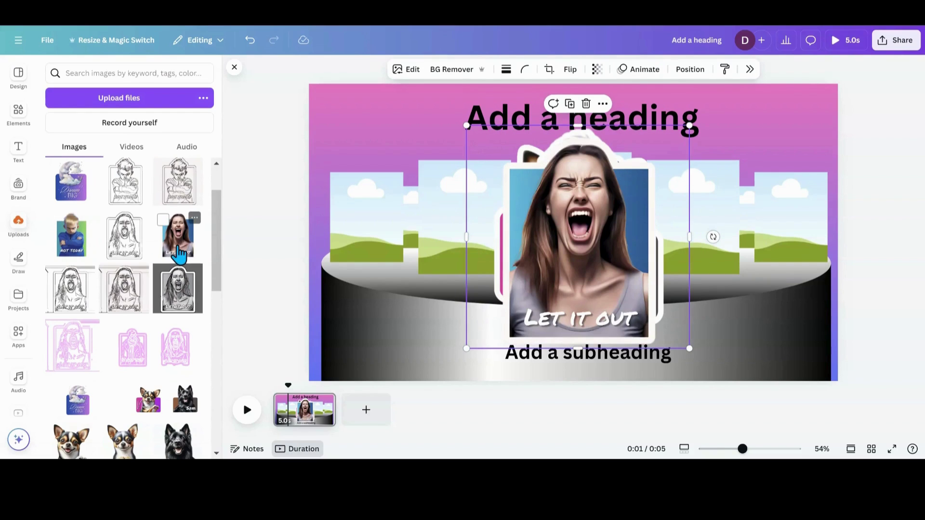
Step: Add the uploaded Princess, A Smile Never Hurt Anyone and How My Boss Makes Me Feel images, offsetting the last one from the pile
scroll(178, 252, "down", 6)
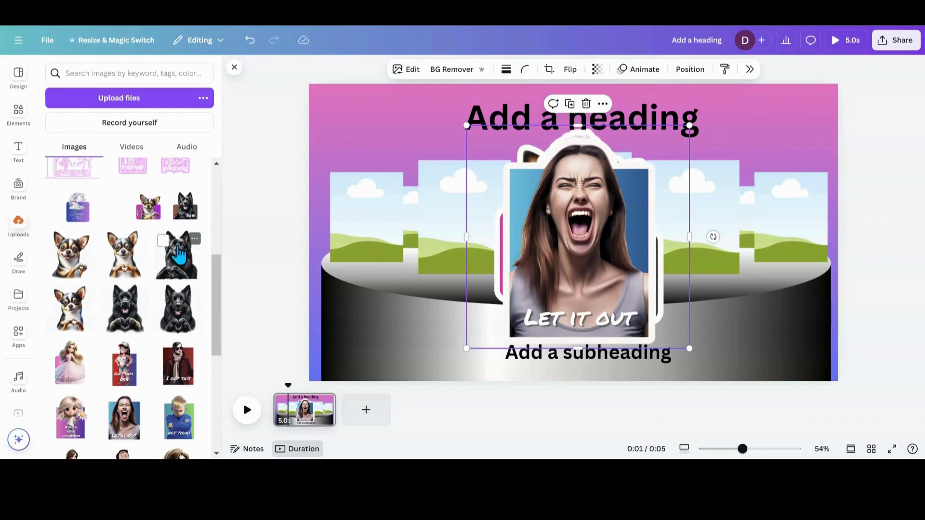
scroll(178, 253, "down", 2)
scroll(179, 253, "up", 2)
scroll(179, 252, "down", 4)
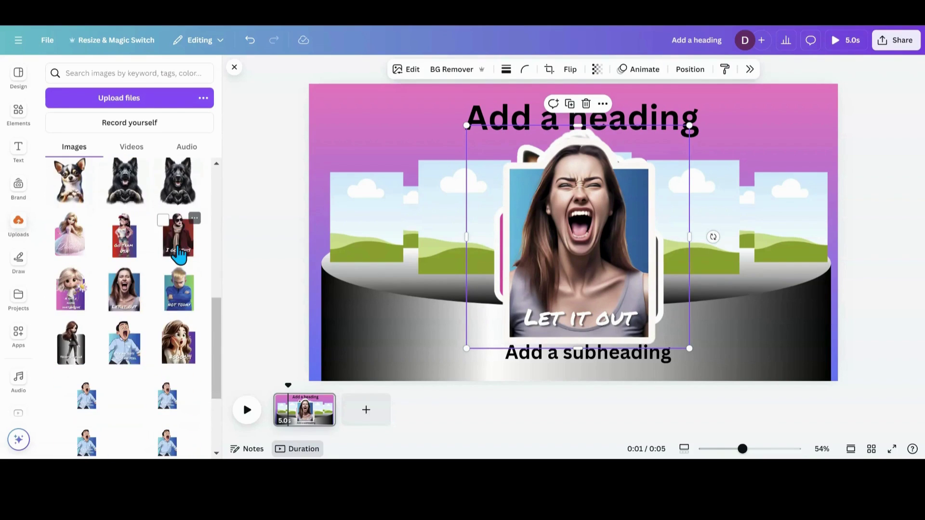
left_click(72, 239)
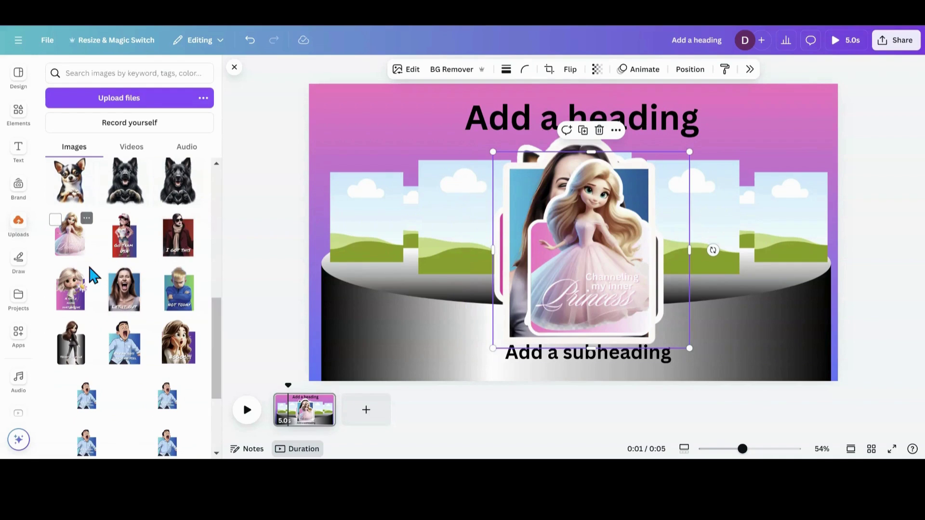
left_click(72, 292)
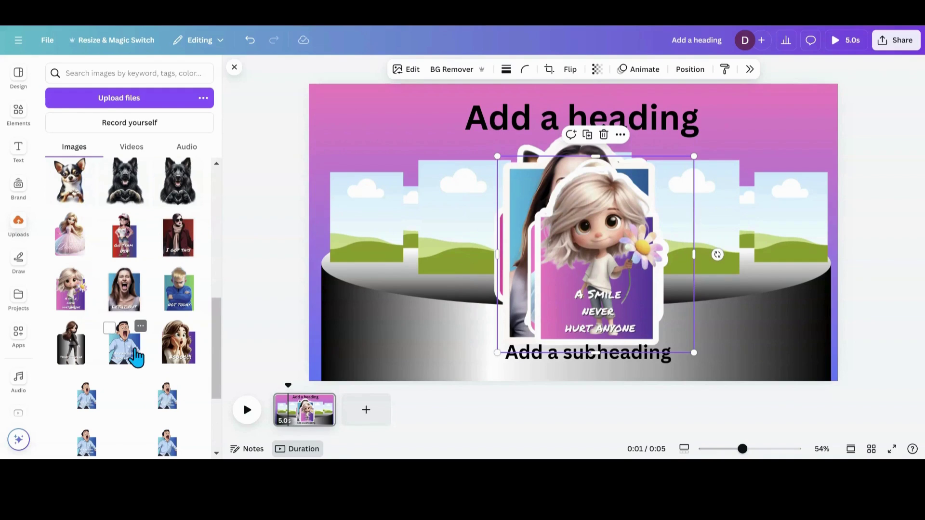
left_click(136, 356)
left_click_drag(533, 279, 564, 289)
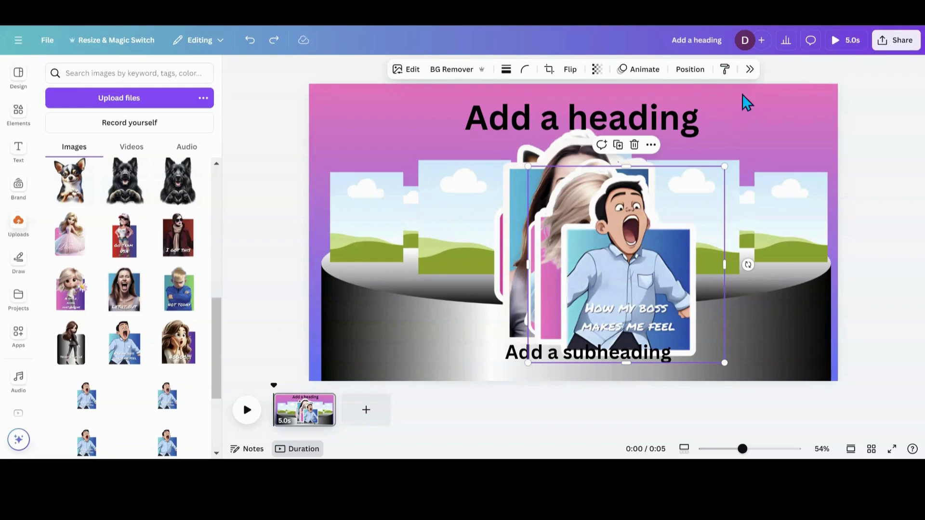
Step: Select all nine sticker image layers and align them with each other on both center and middle
left_click(690, 71)
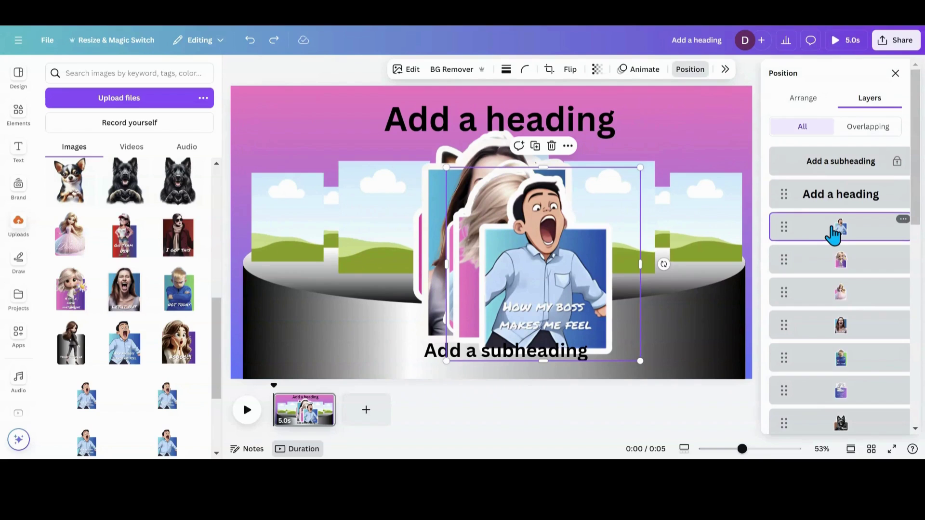
scroll(834, 262, "down", 5)
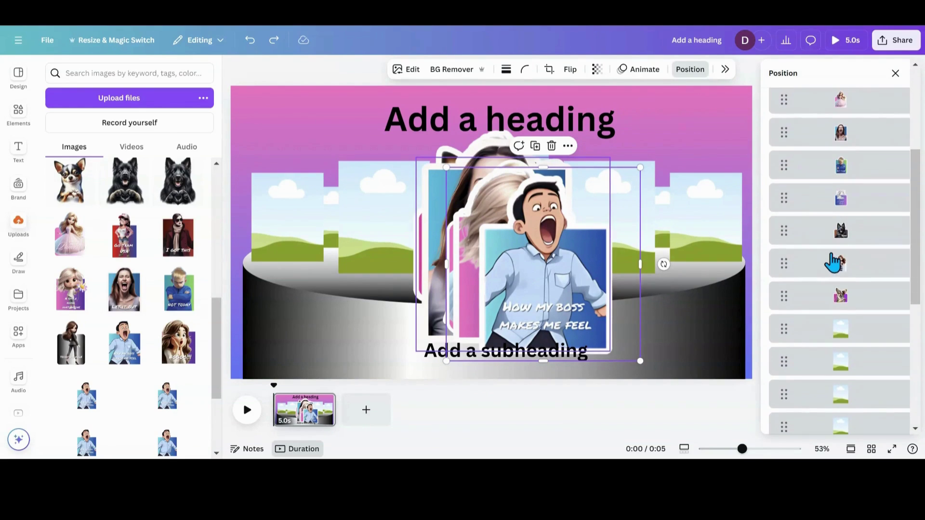
left_click(837, 296, "shift")
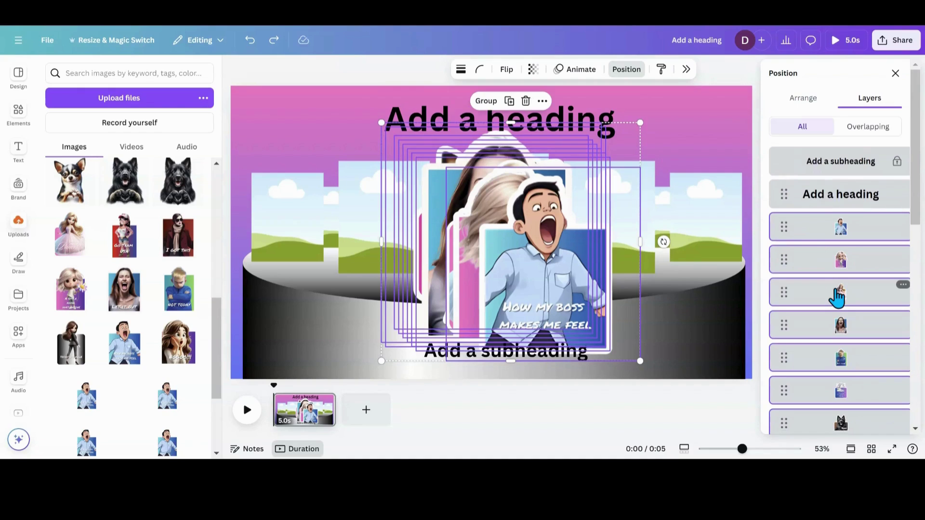
left_click(805, 101)
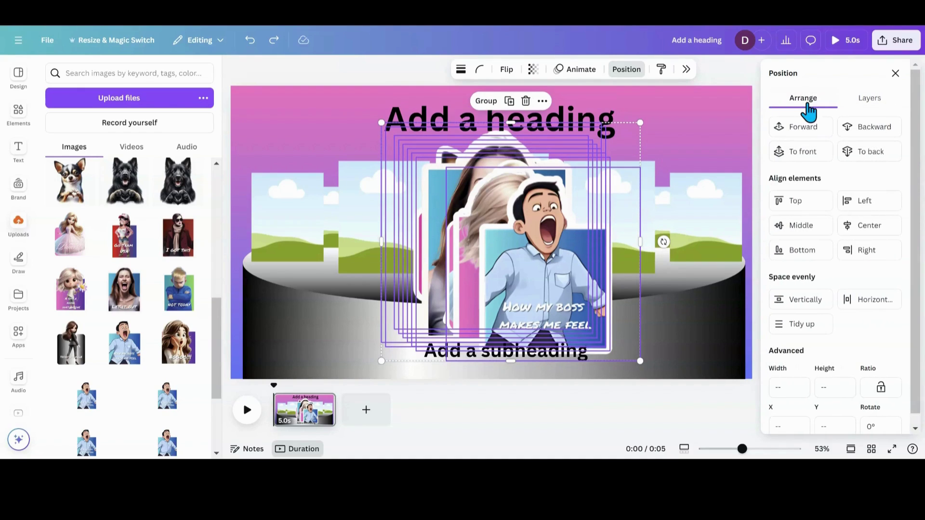
left_click(858, 226)
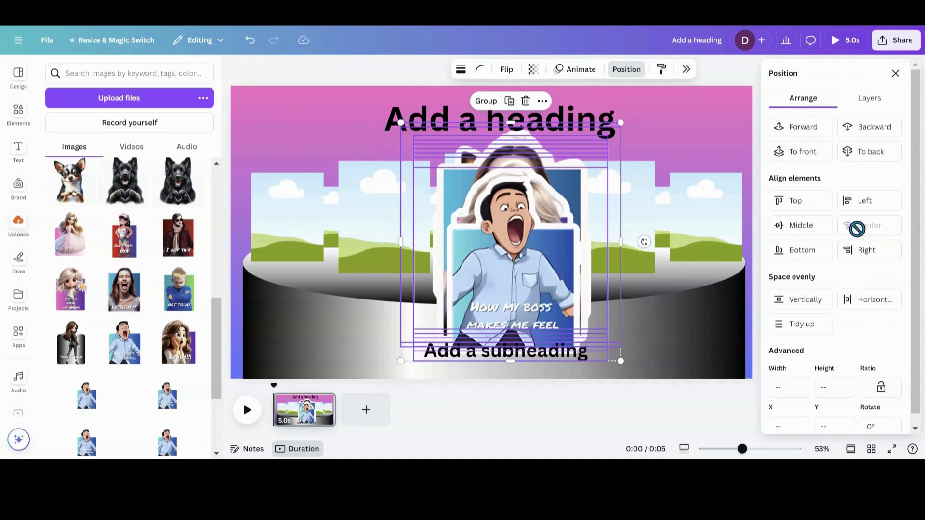
left_click(800, 228)
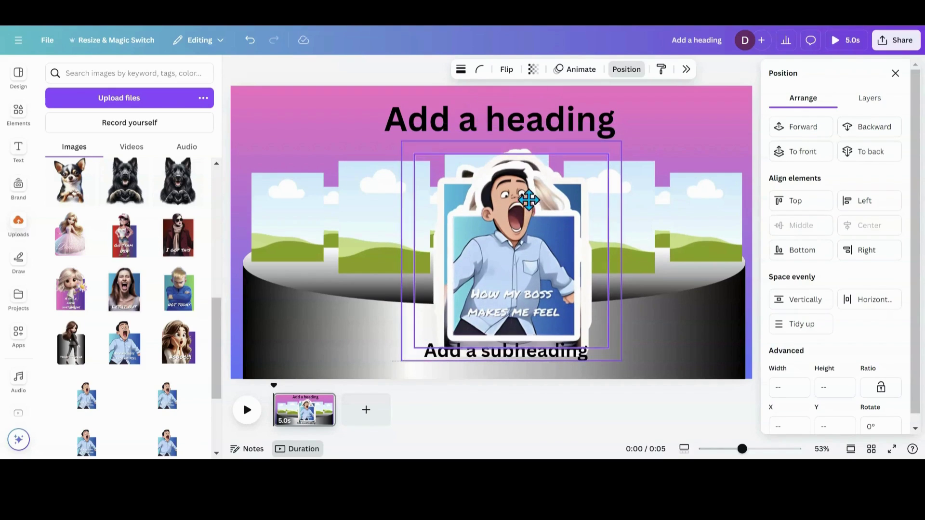
Step: Shrink the stack of nine images and place it on the left front of the podium, beside the subheading
left_click_drag(529, 200, 347, 339)
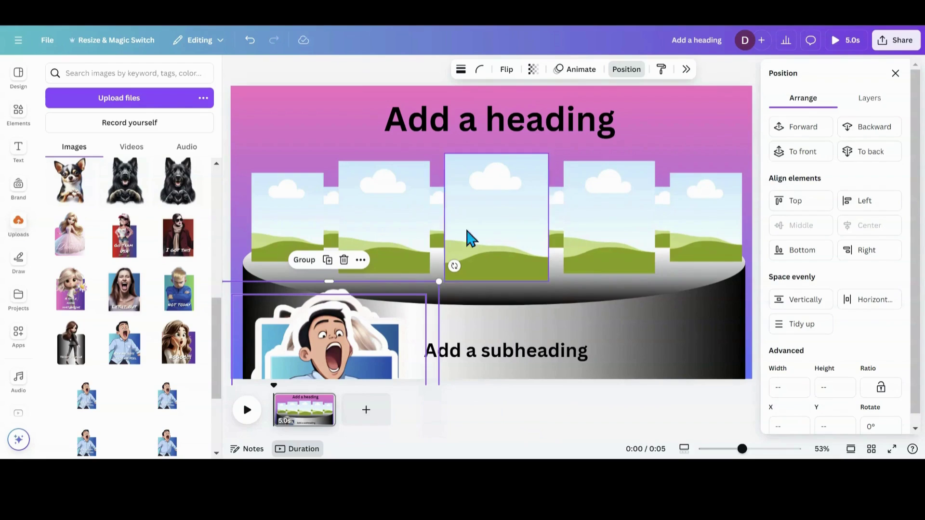
left_click_drag(337, 354, 330, 353)
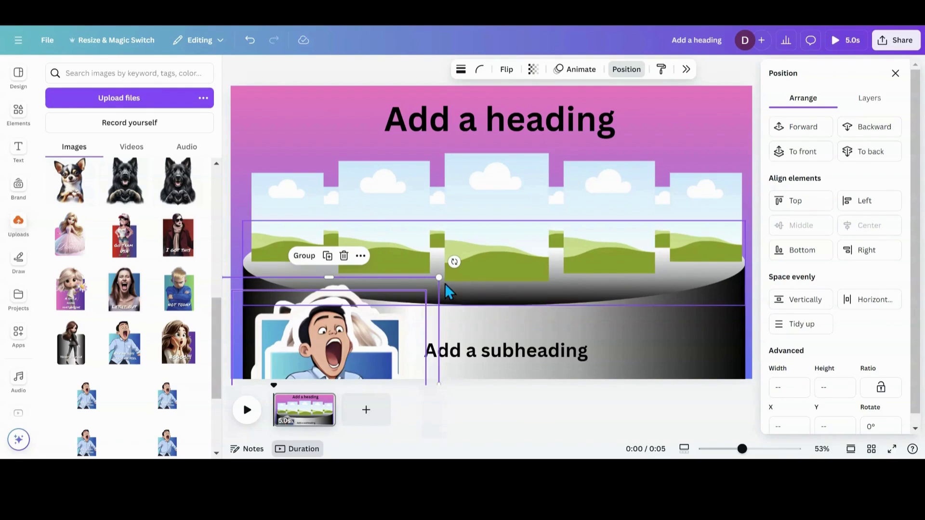
left_click_drag(439, 277, 373, 311)
left_click_drag(351, 347, 356, 301)
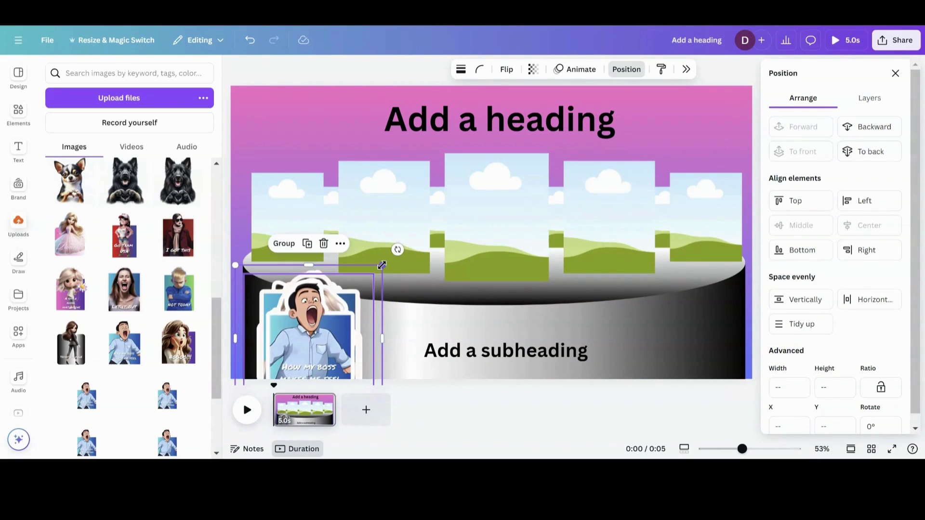
left_click_drag(382, 265, 351, 299)
left_click_drag(327, 332, 337, 308)
left_click_drag(365, 273, 358, 280)
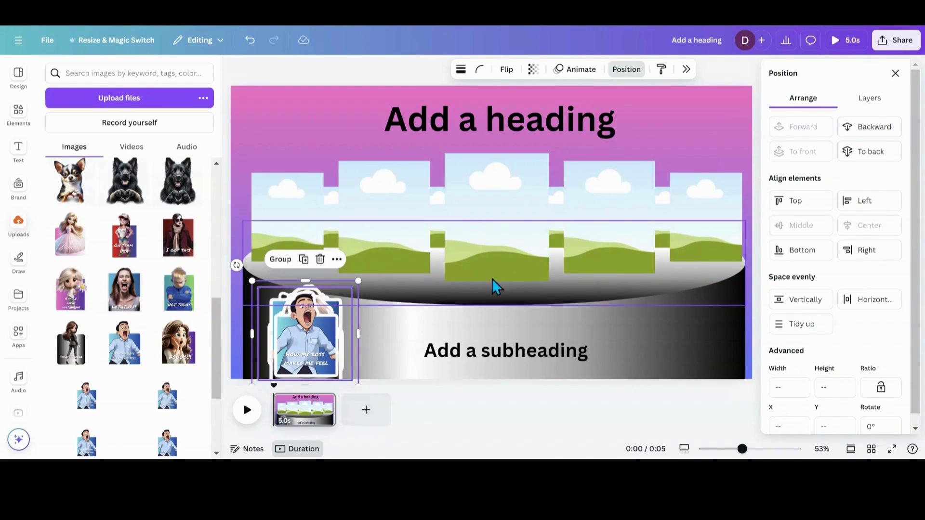
left_click(378, 330)
left_click(307, 288)
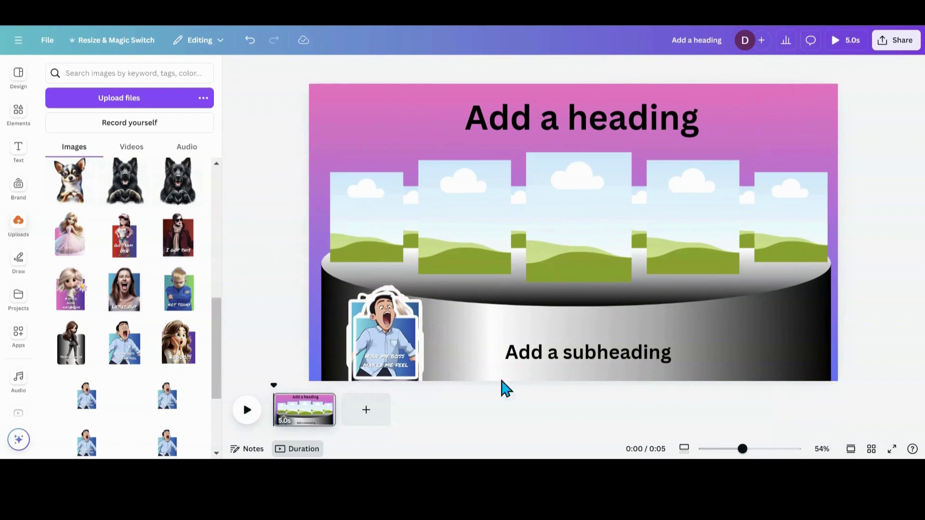
Step: Hide the uploads library and duplicate the page eight times to make nine identical 5-second pages
left_click(311, 416)
left_click(235, 76)
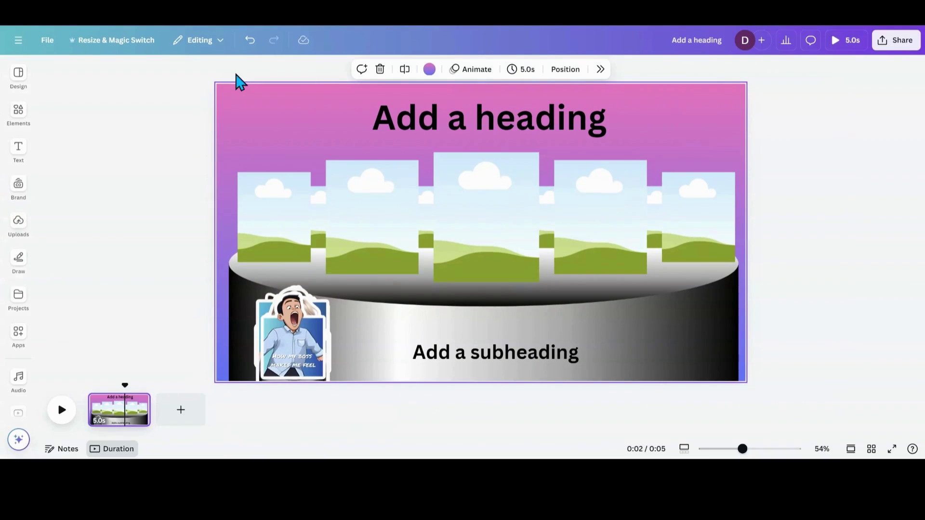
left_click(116, 420)
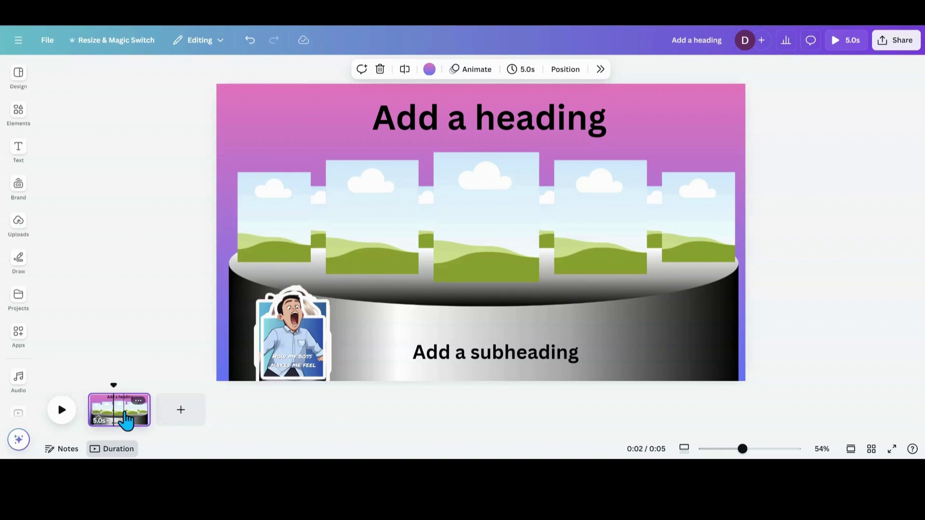
key("ctrl+d")
key("ctrl+d")
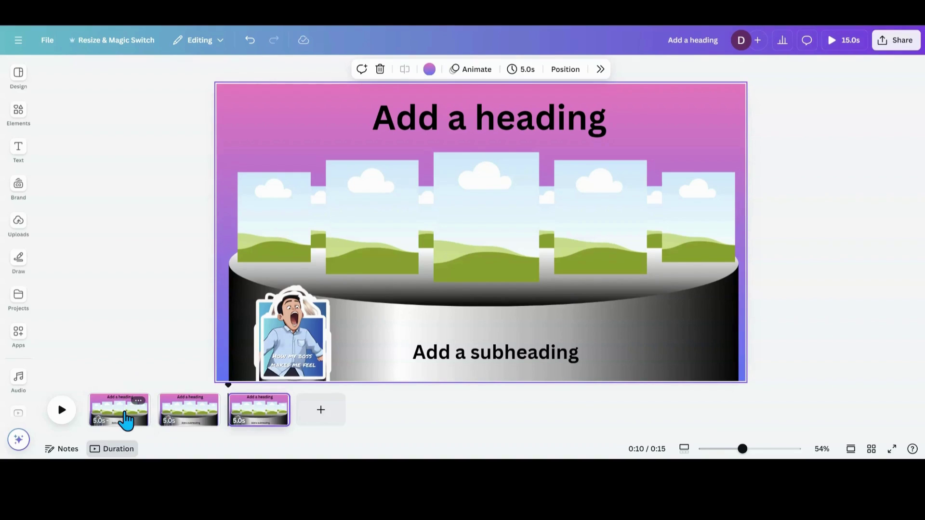
key("ctrl+d")
key("ctrl+d")
key("ctrl+d")
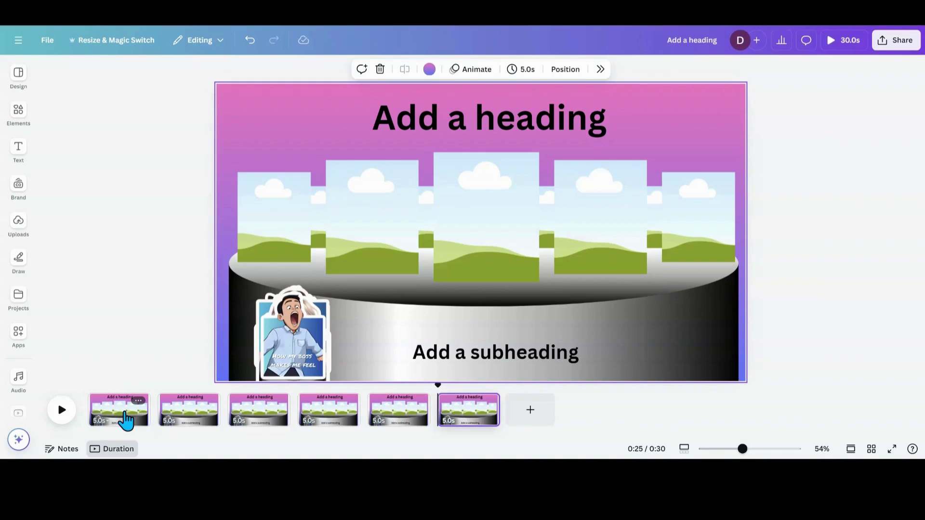
key("ctrl+d")
key("ctrl+d")
key("ctrl+d")
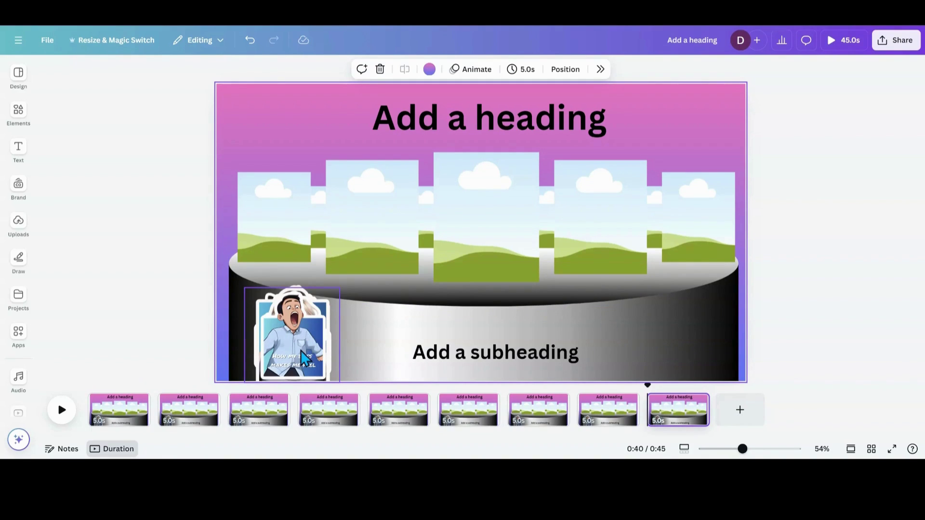
Step: On the first page, fill the five front frames left to right with the boss, Smile, Princess, Let It Out and Not Today images
left_click(128, 423)
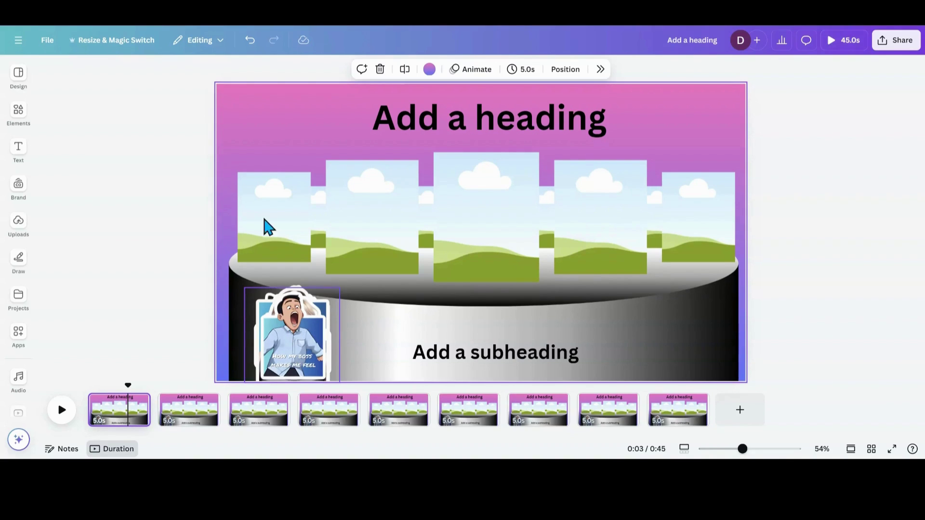
left_click(302, 350)
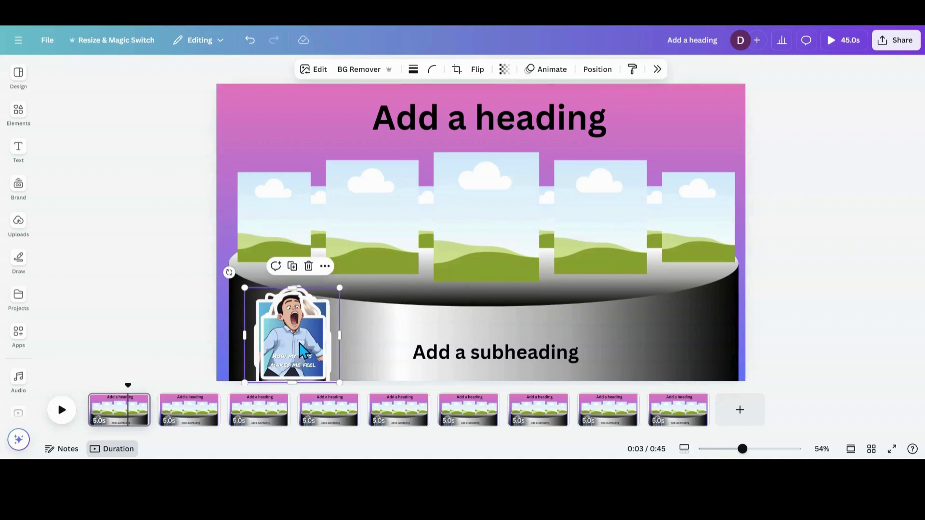
left_click_drag(302, 350, 287, 232)
left_click(308, 358)
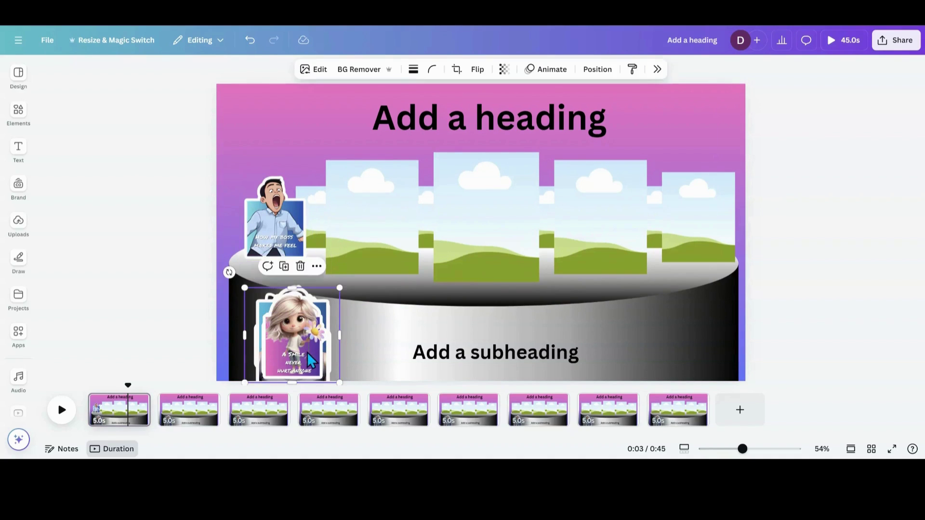
left_click_drag(308, 352, 502, 244)
left_click_drag(291, 338, 580, 275)
left_click_drag(296, 340, 705, 219)
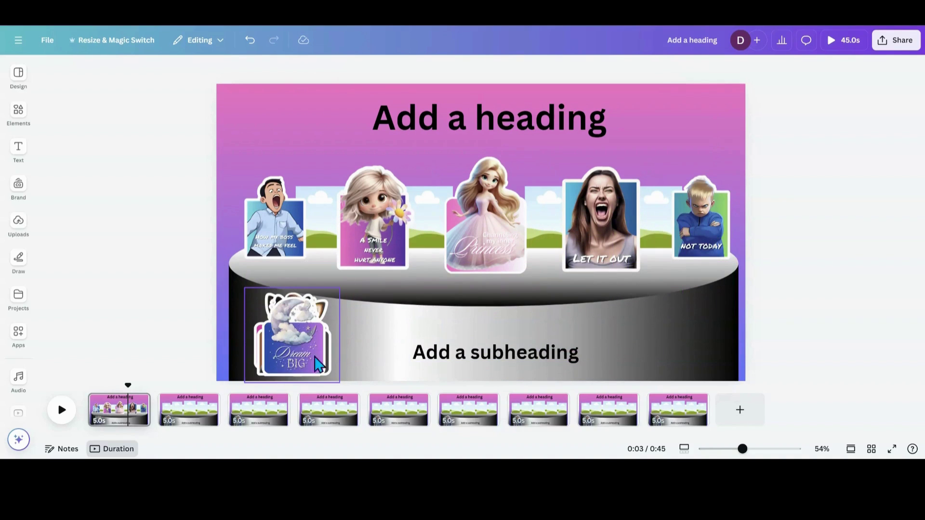
Step: Fill the first page's four back frames from right to left with the Dream Big, black dog, Team Facebook and chihuahua images
left_click_drag(318, 365, 655, 208)
left_click_drag(298, 339, 541, 209)
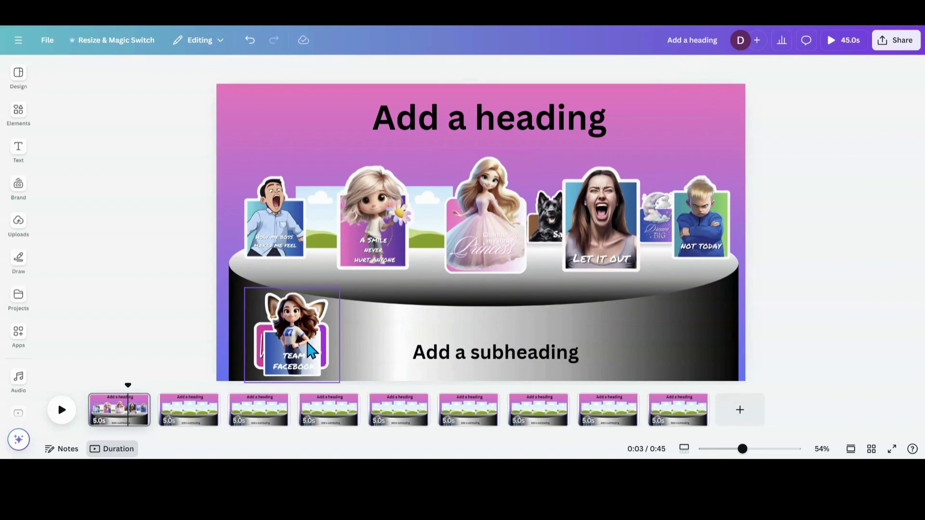
left_click_drag(309, 348, 429, 233)
left_click_drag(293, 343, 324, 245)
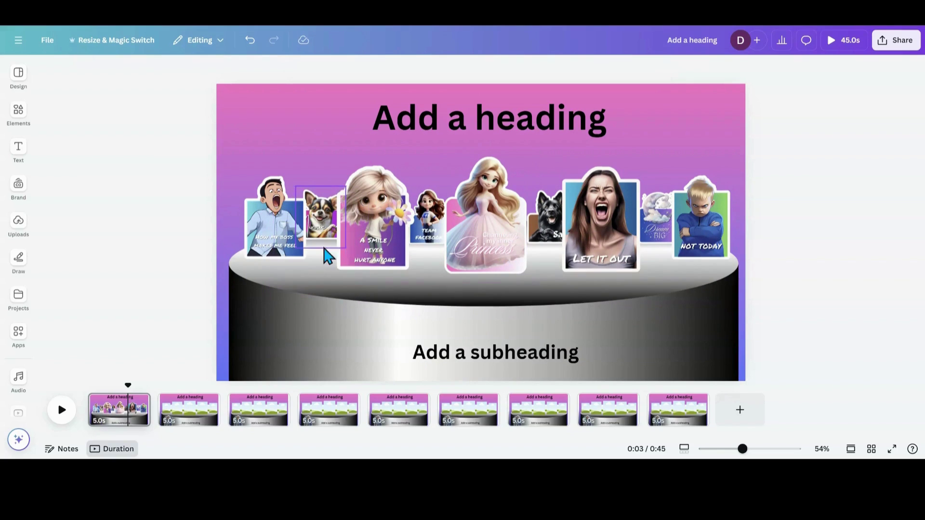
Step: On the second page, fill all nine frames with the images advanced one place around the podium, the boss in the second front frame
left_click(186, 424)
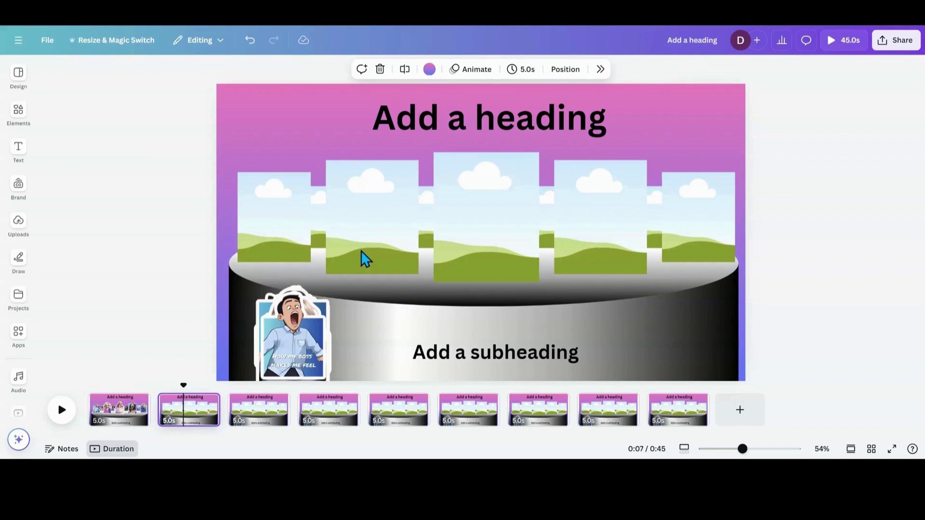
left_click_drag(294, 359, 368, 237)
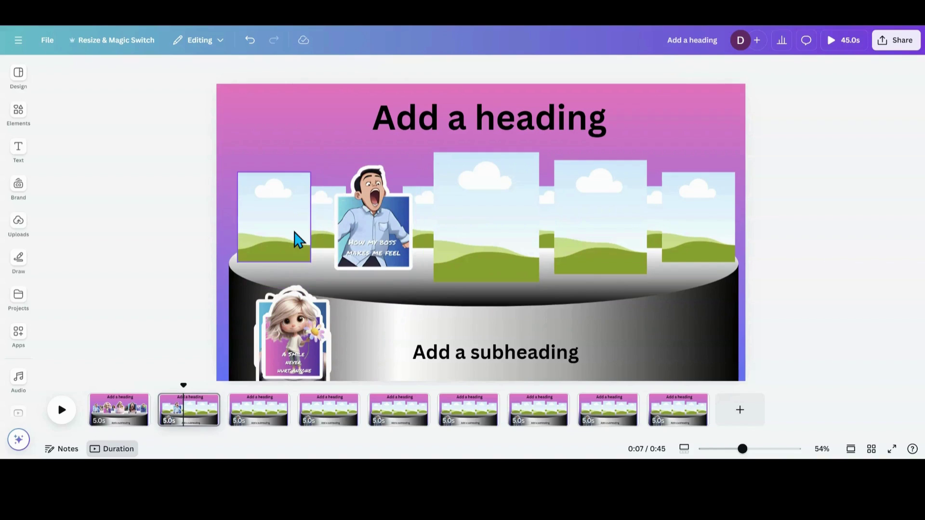
left_click_drag(294, 337, 597, 251)
left_click_drag(292, 337, 653, 221)
left_click_drag(292, 337, 544, 251)
left_click_drag(291, 337, 440, 243)
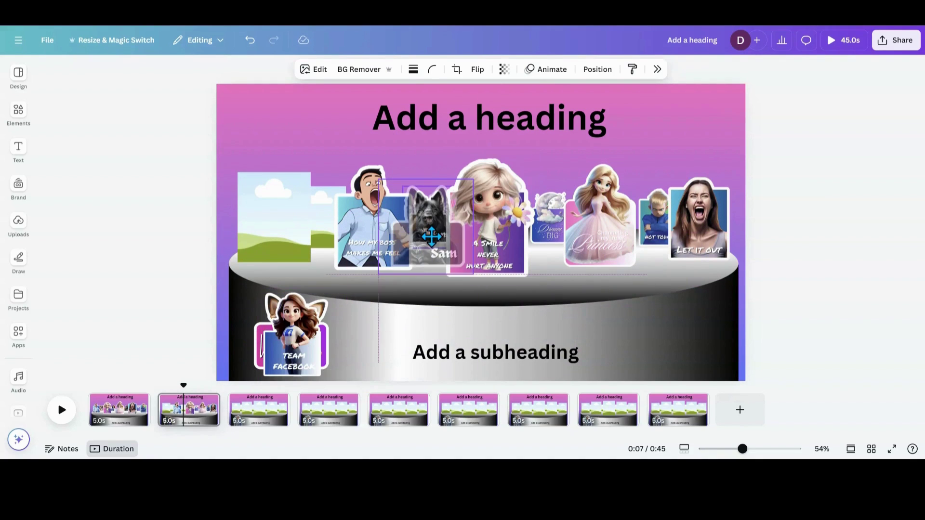
left_click_drag(292, 337, 293, 220)
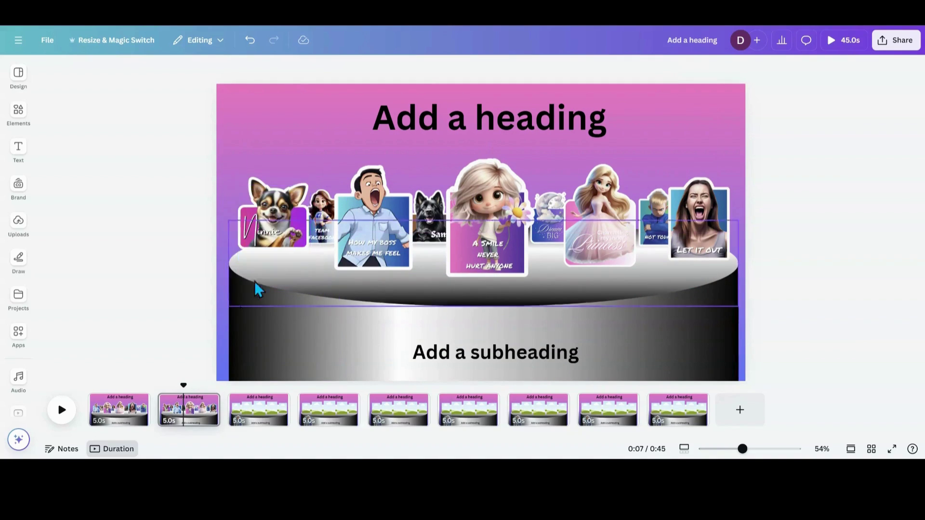
Step: On the third page, fill all nine frames with the images advanced one more place, the boss in the center front frame
left_click(247, 423)
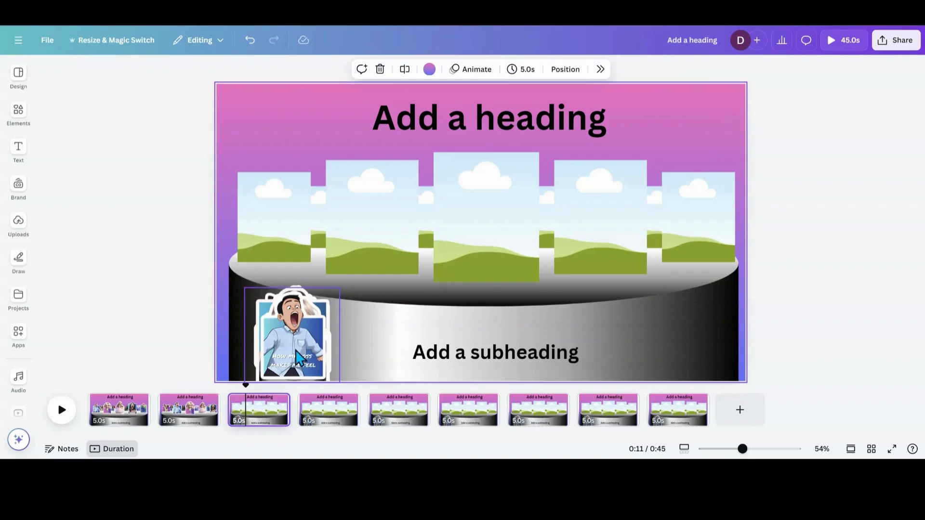
left_click_drag(340, 358, 487, 221)
left_click_drag(304, 342, 613, 232)
left_click_drag(338, 359, 689, 243)
left_click_drag(308, 347, 659, 236)
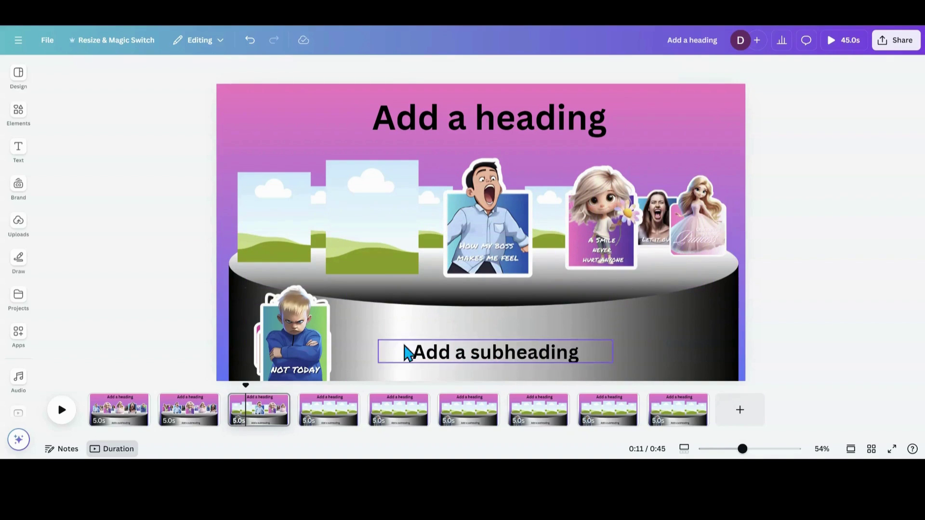
left_click_drag(304, 348, 552, 219)
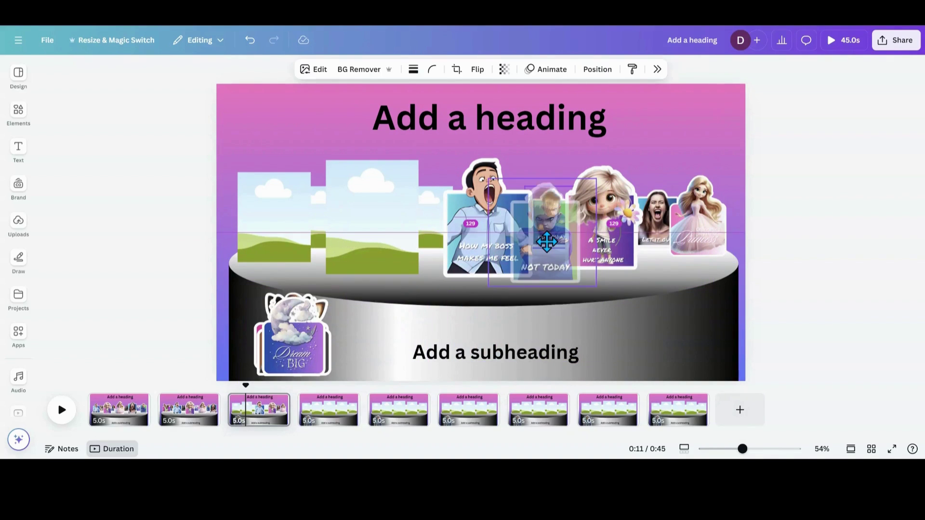
left_click_drag(296, 367, 425, 231)
left_click_drag(276, 345, 318, 244)
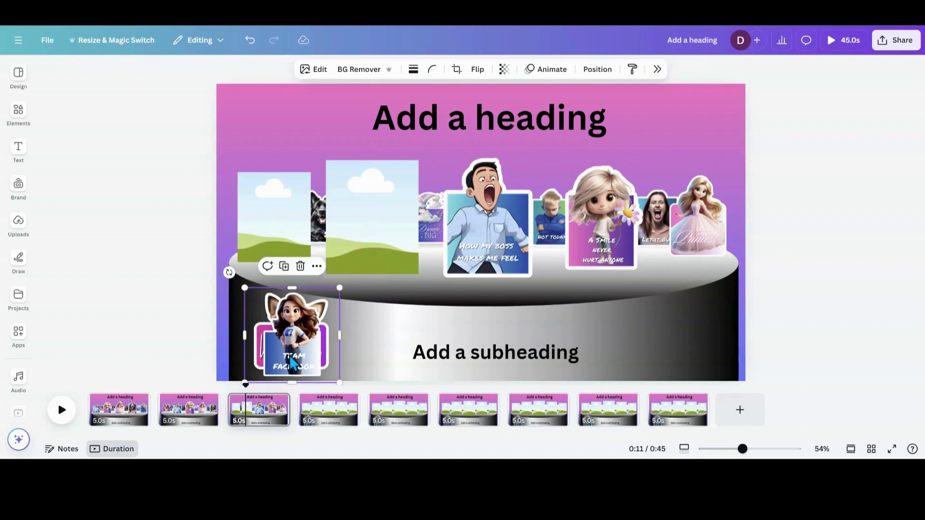
left_click_drag(289, 355, 367, 274)
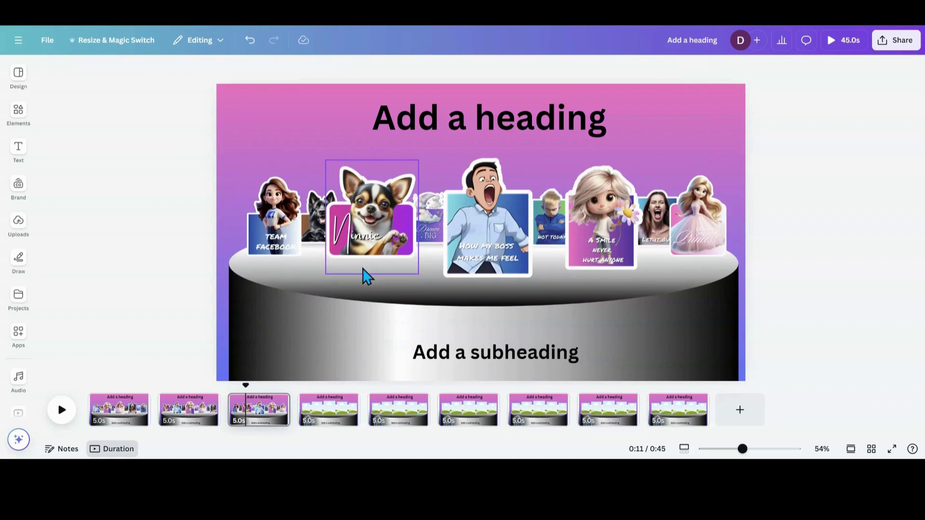
Step: On the fourth page, fill the fourth front frame from the left with the boss image and the fifth with the Smile image
left_click(326, 423)
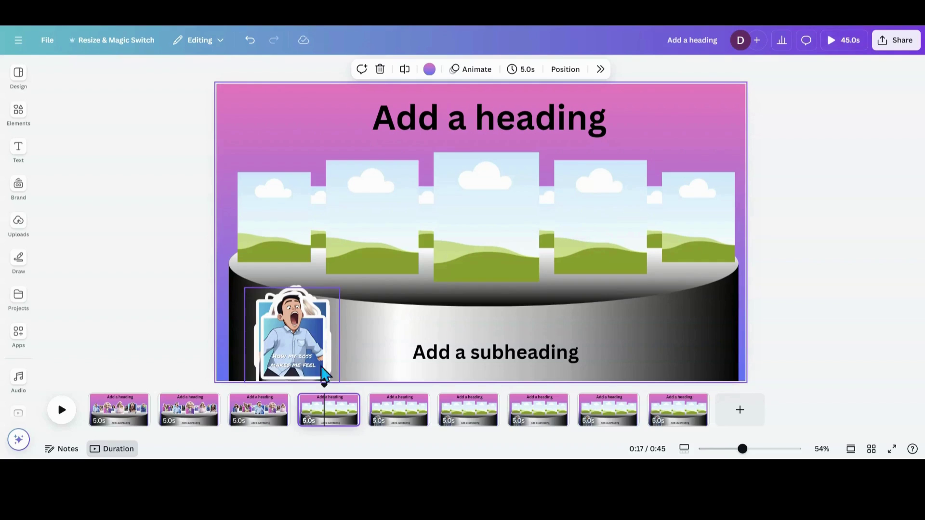
left_click_drag(303, 350, 598, 237)
left_click_drag(282, 344, 681, 239)
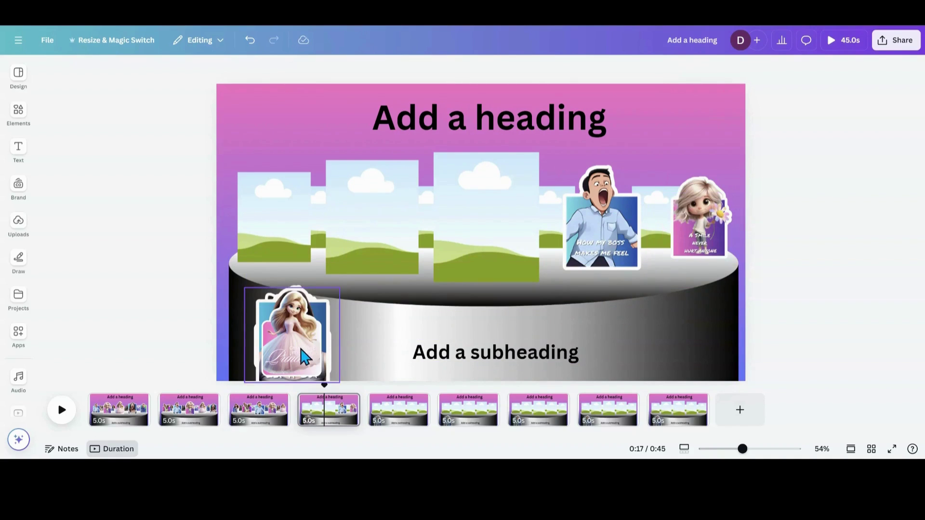